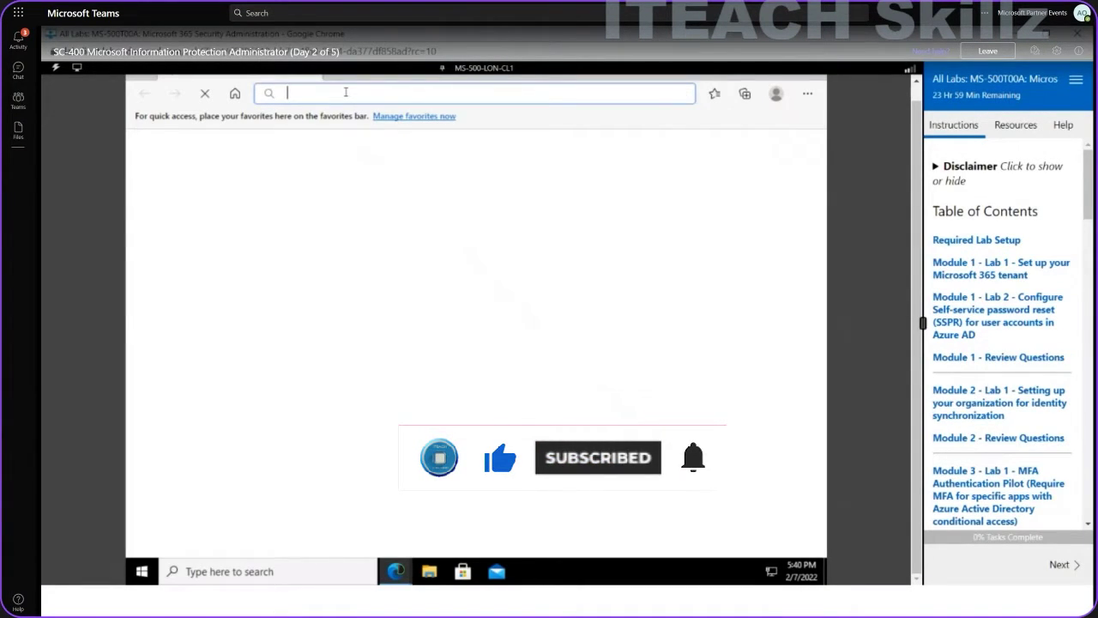
# Load portal.office.com in Edge to bring up the Microsoft sign-in page.
pyautogui.write('por')
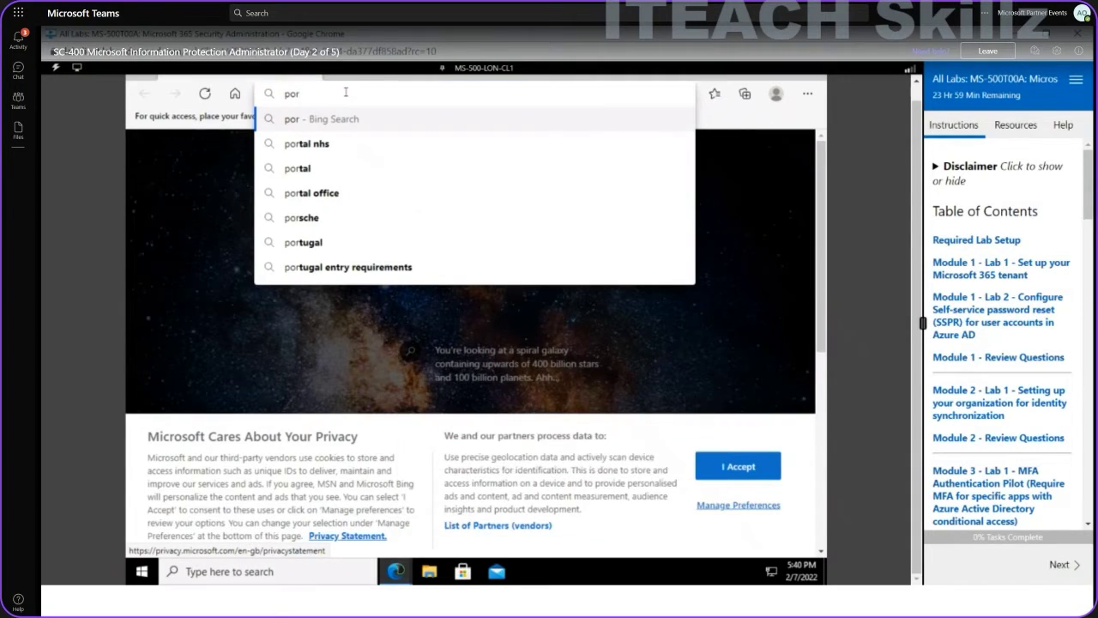
pyautogui.write('ta')
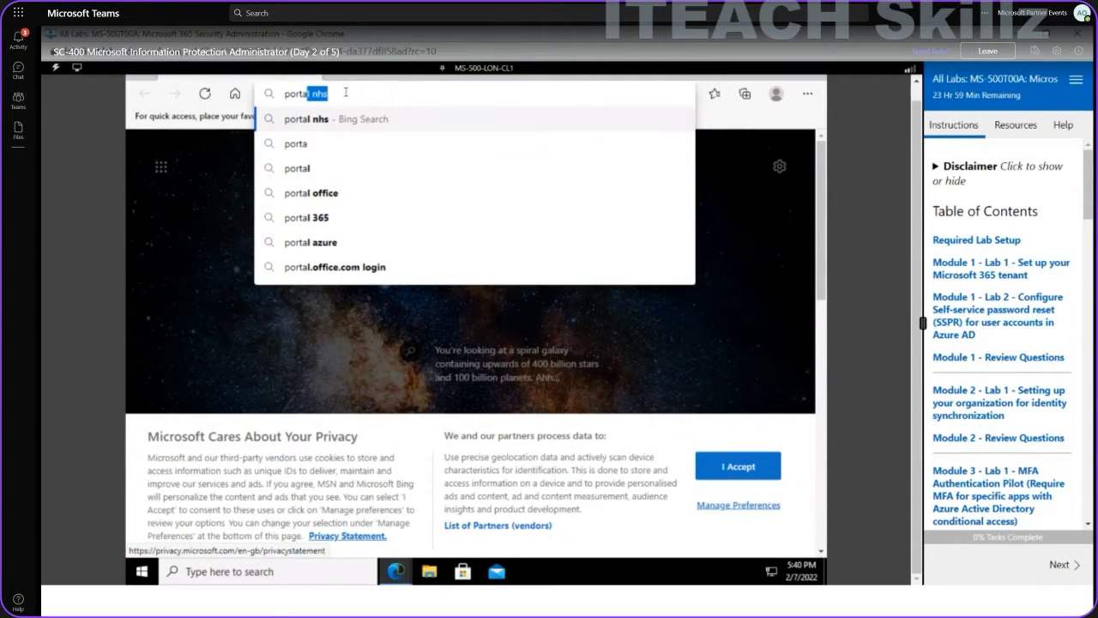
pyautogui.write('l.off')
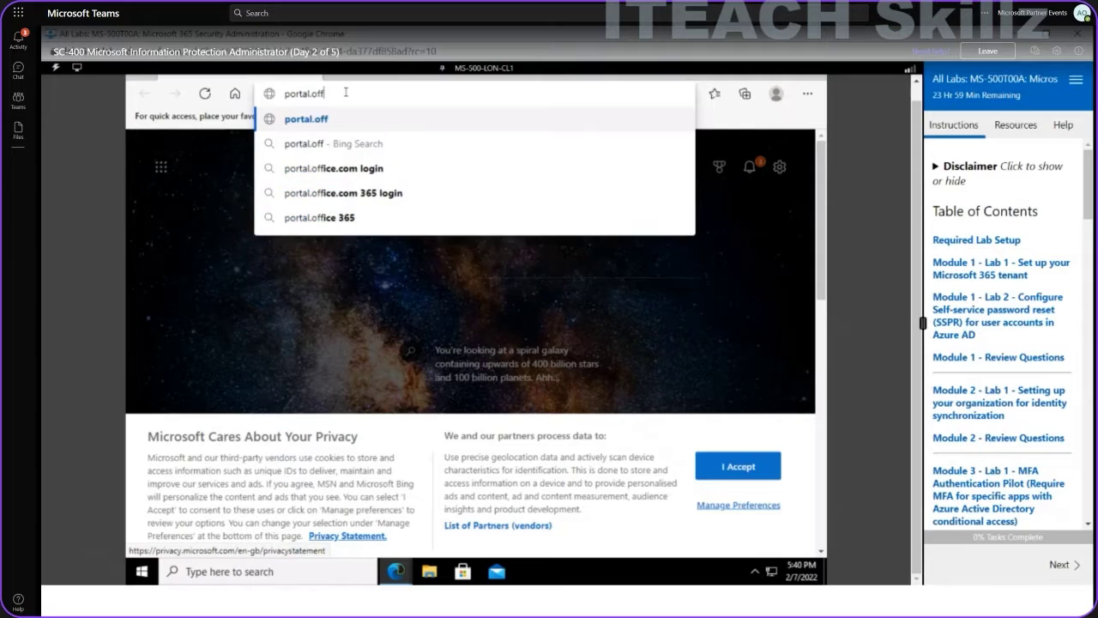
pyautogui.write('ice.com')
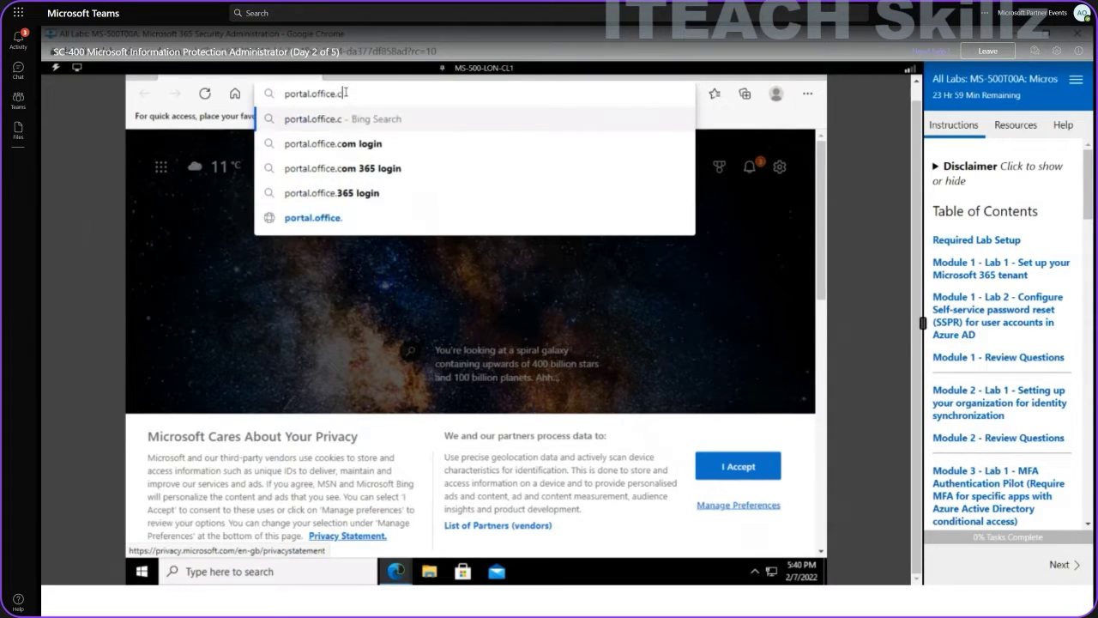
pyautogui.press('Return')
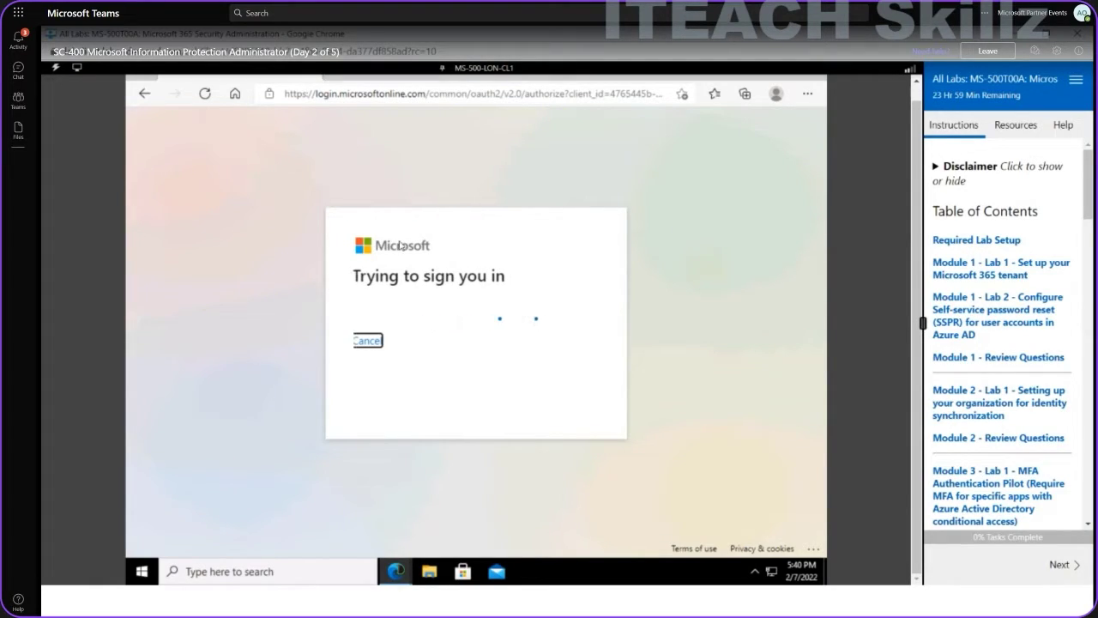
# Fill in the tenant admin username from the lab Resources tab and continue.
pyautogui.click(1017, 128)
pyautogui.click(1020, 203)
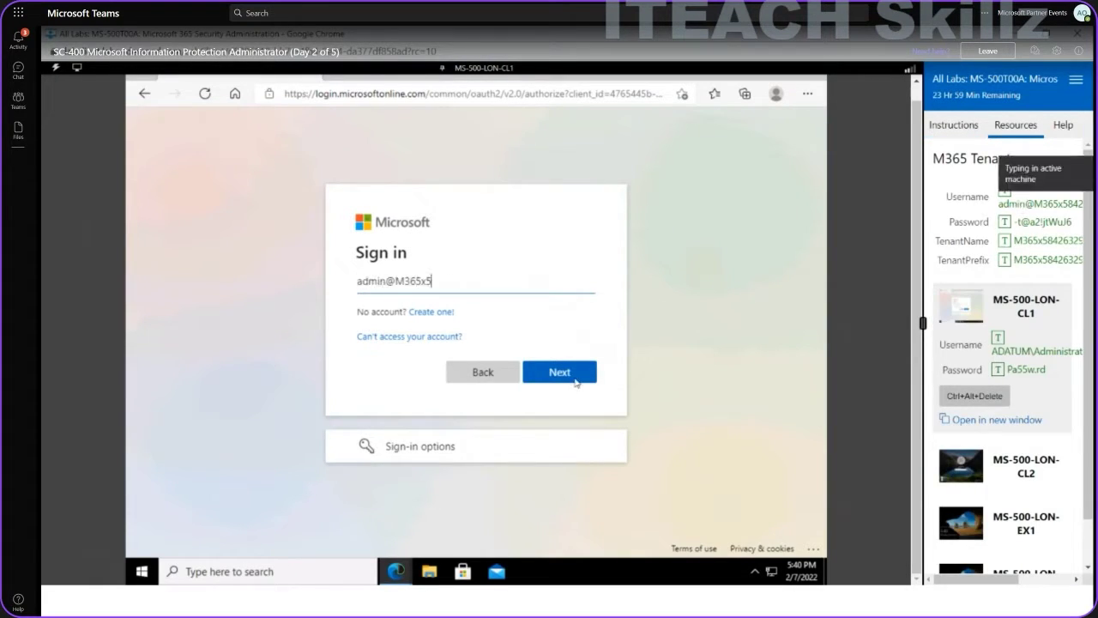
pyautogui.click(563, 385)
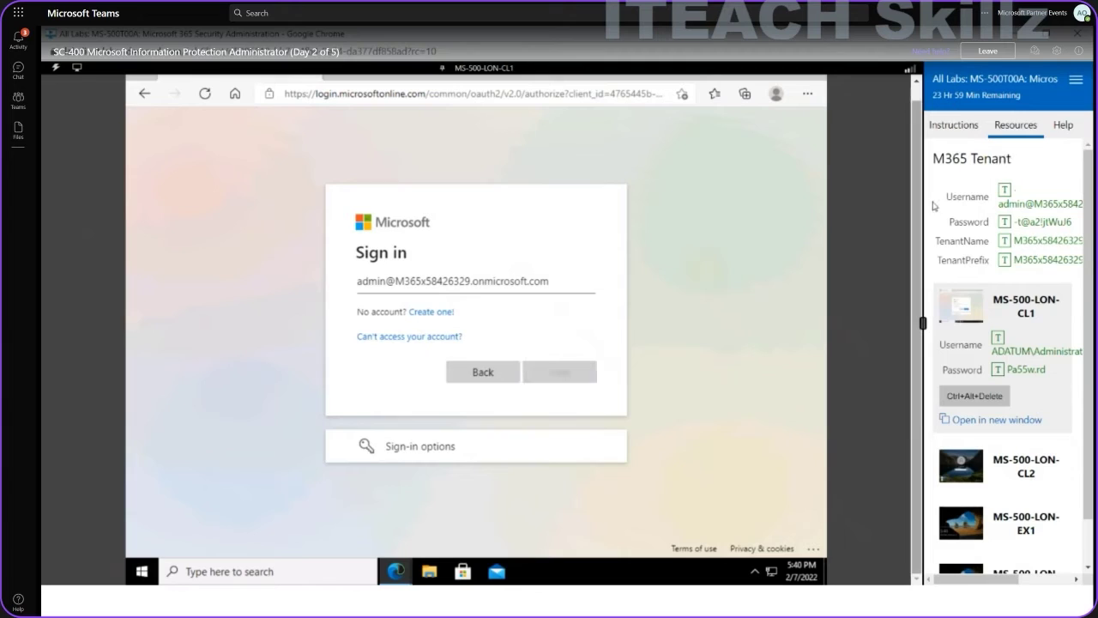
# Enter the admin password, sign in, save the password and stay signed in.
pyautogui.click(972, 125)
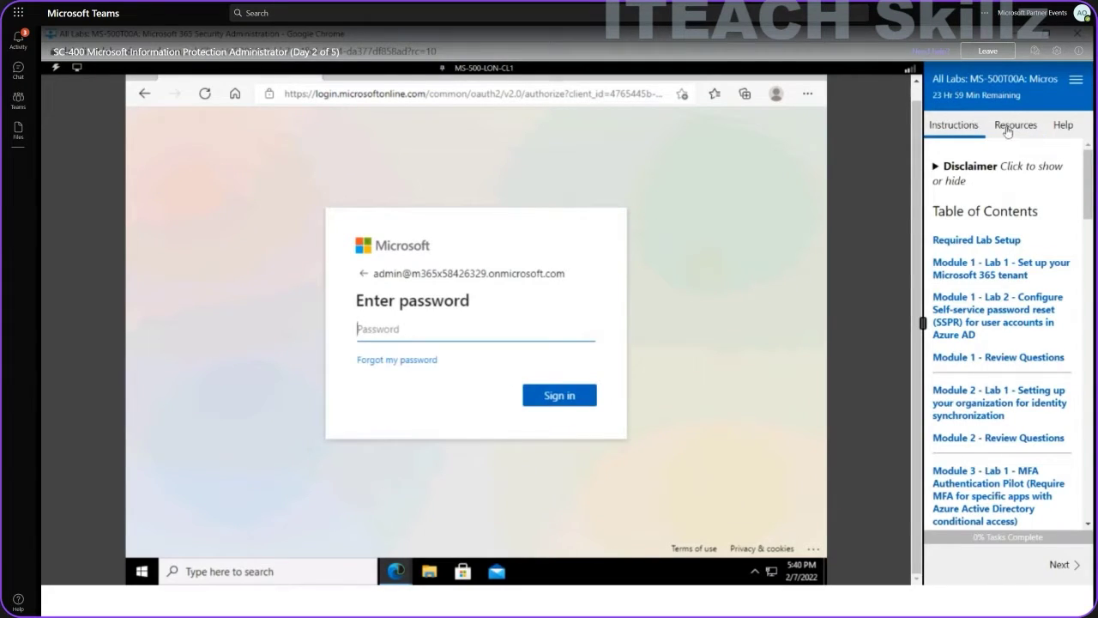
pyautogui.click(1010, 127)
pyautogui.click(1030, 226)
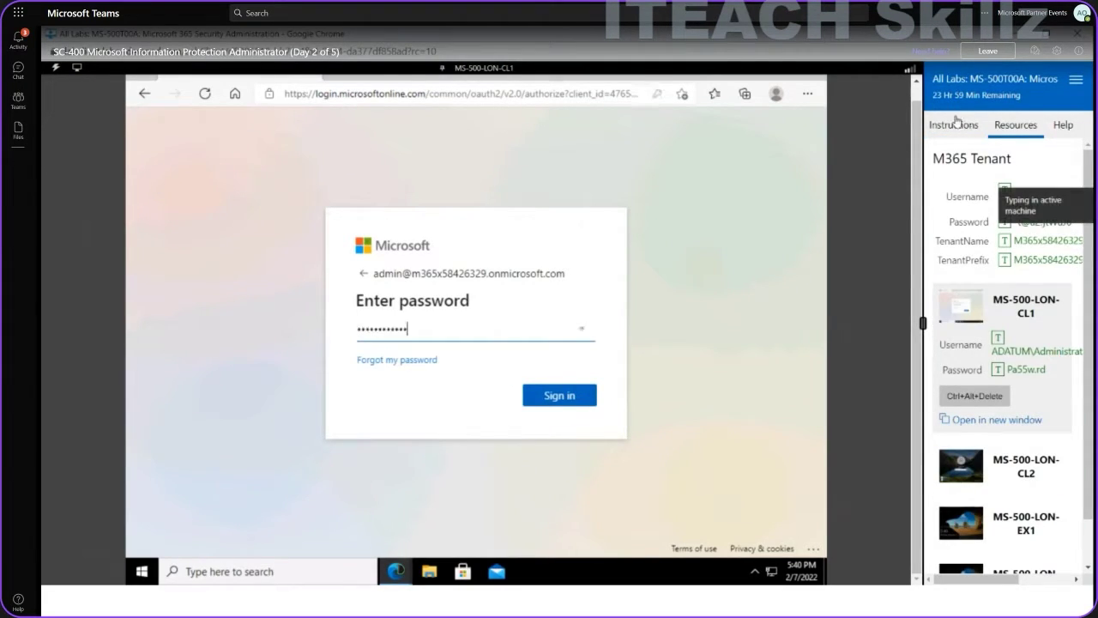
pyautogui.click(955, 125)
pyautogui.click(560, 395)
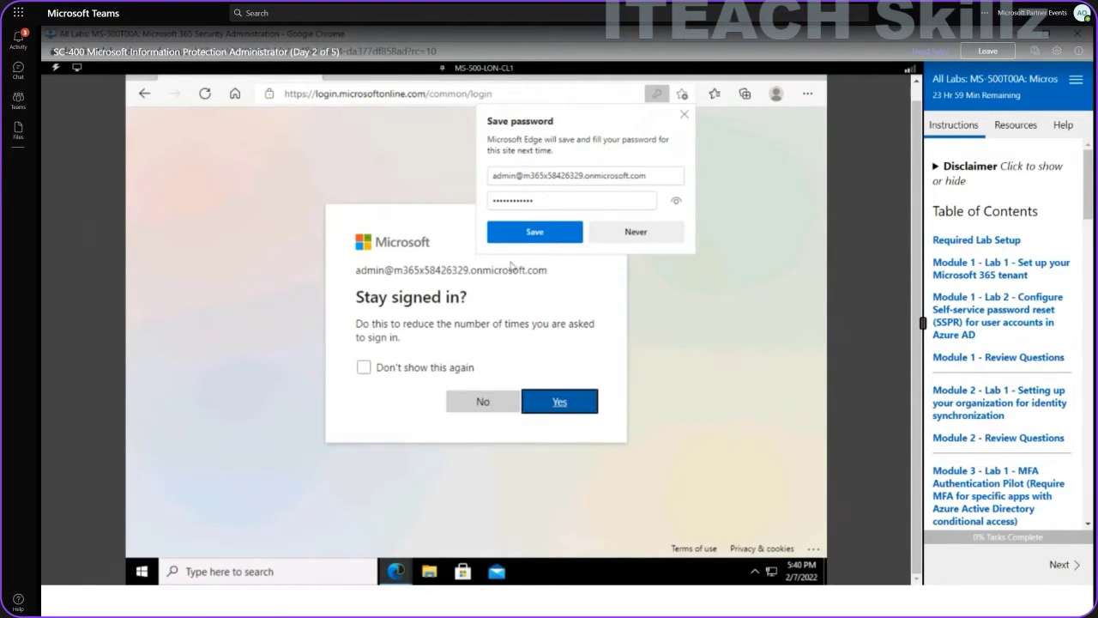
pyautogui.click(507, 240)
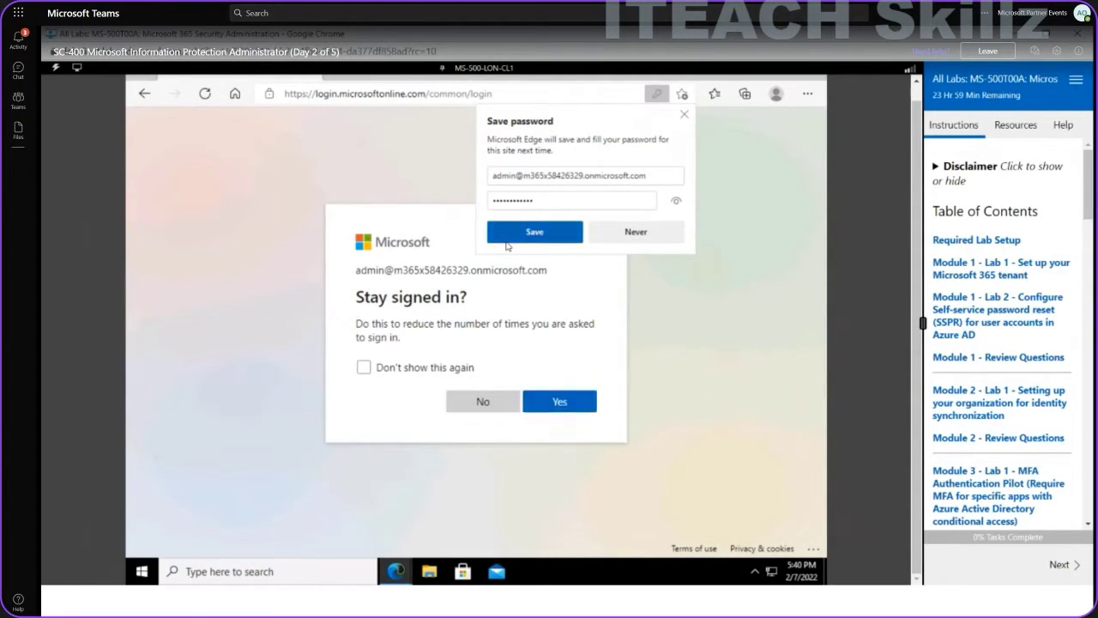
pyautogui.click(555, 400)
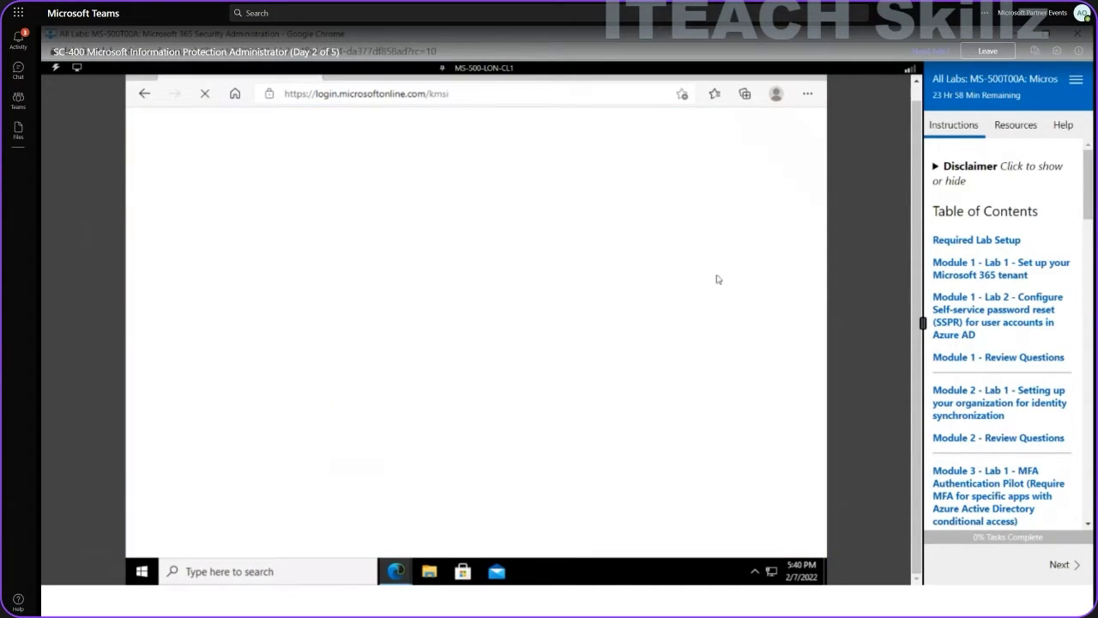
# Split the lab instructions into their own window, close the welcome tour, and open Outlook.
pyautogui.click(1076, 81)
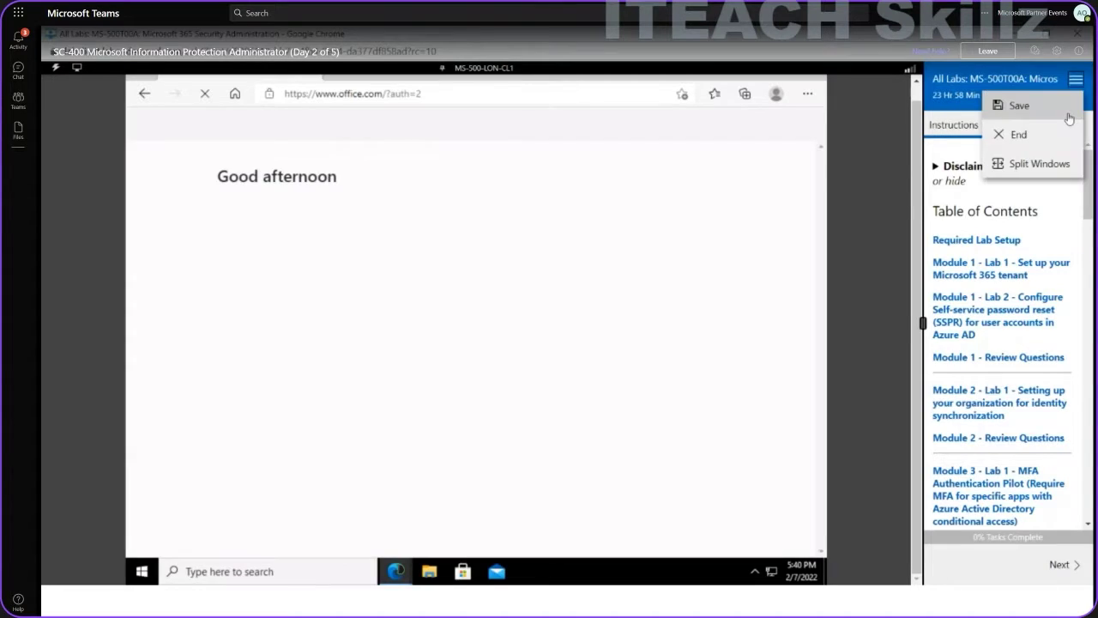
pyautogui.click(1054, 162)
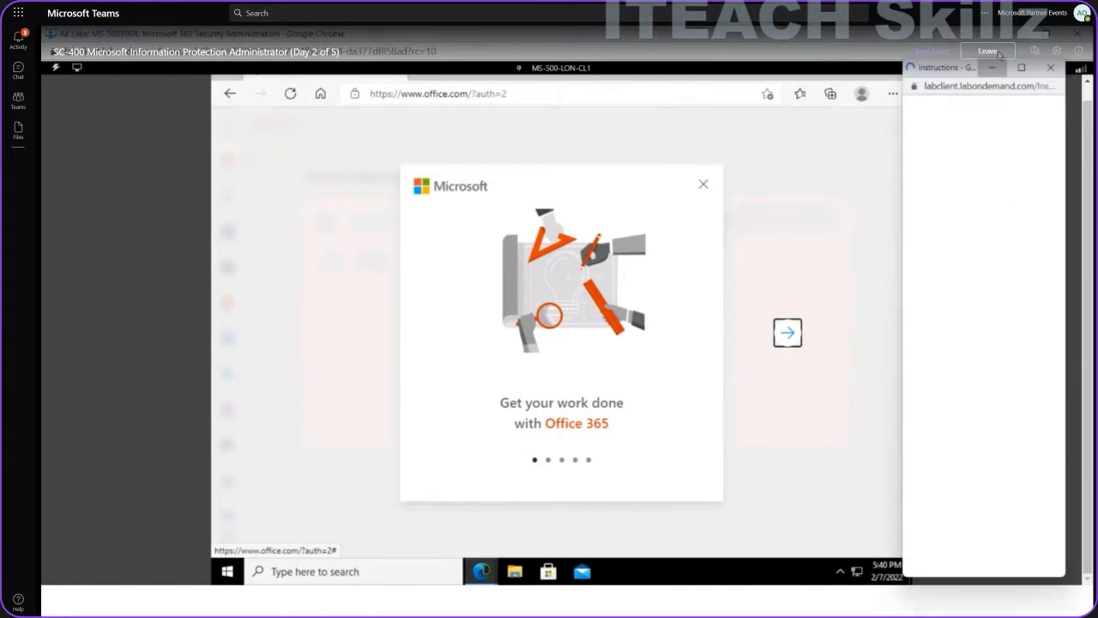
pyautogui.click(702, 189)
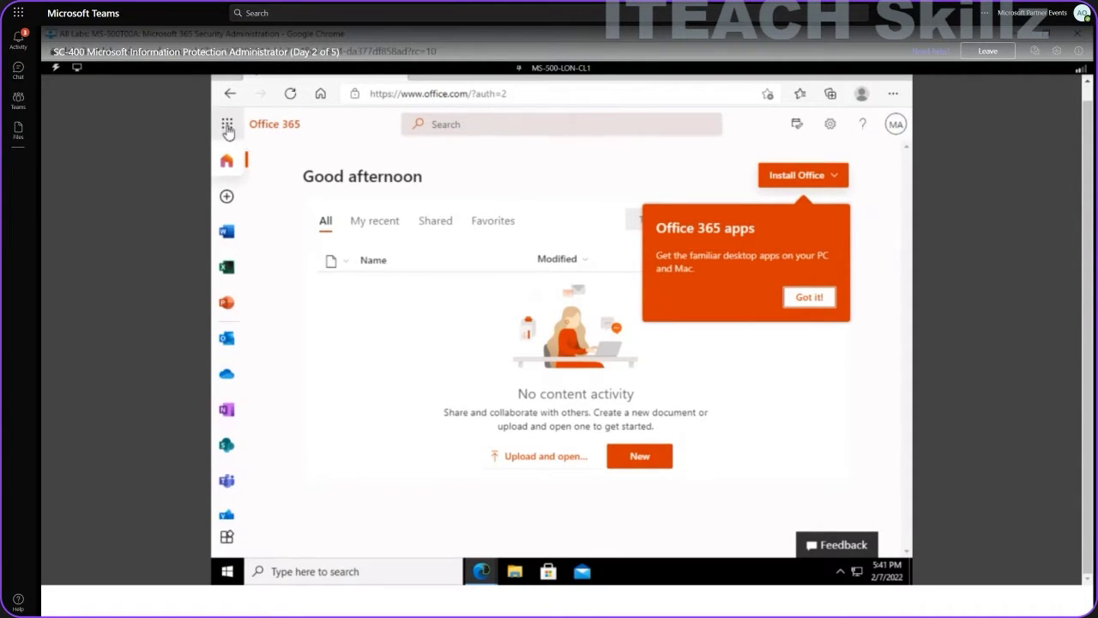
pyautogui.click(227, 343)
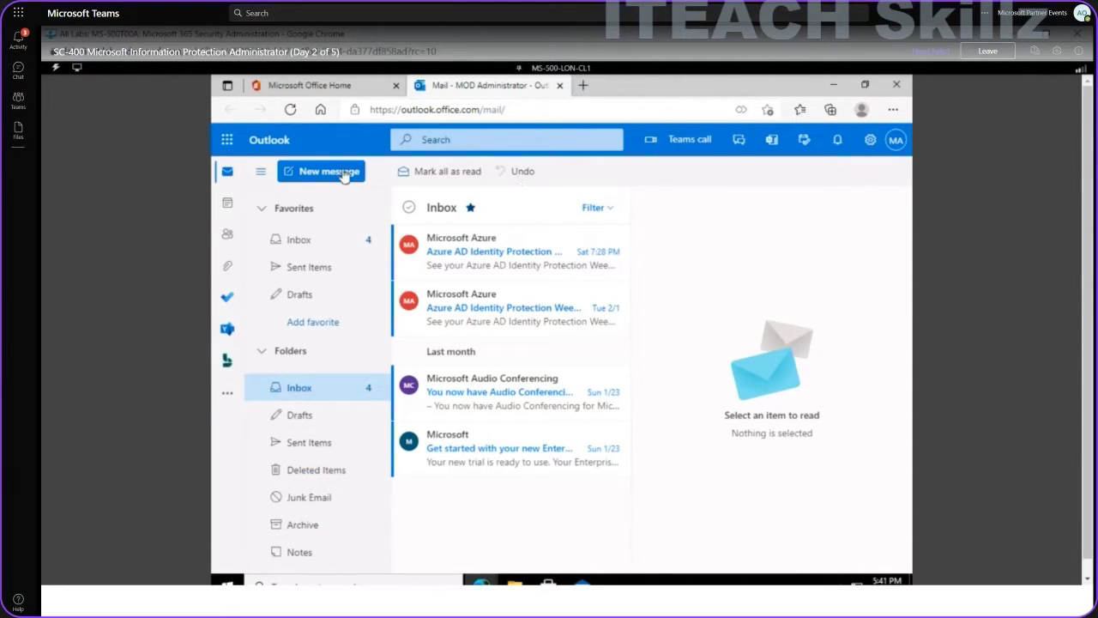
# Start a new message addressed to the Gmail recipient with subject 'test'.
pyautogui.click(317, 172)
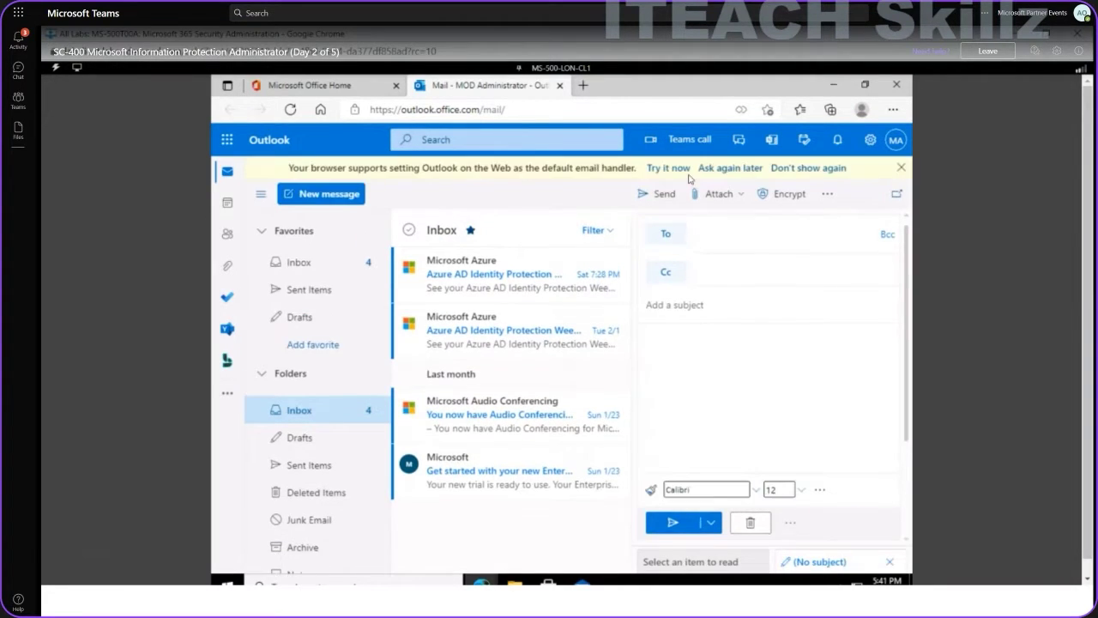
pyautogui.click(718, 232)
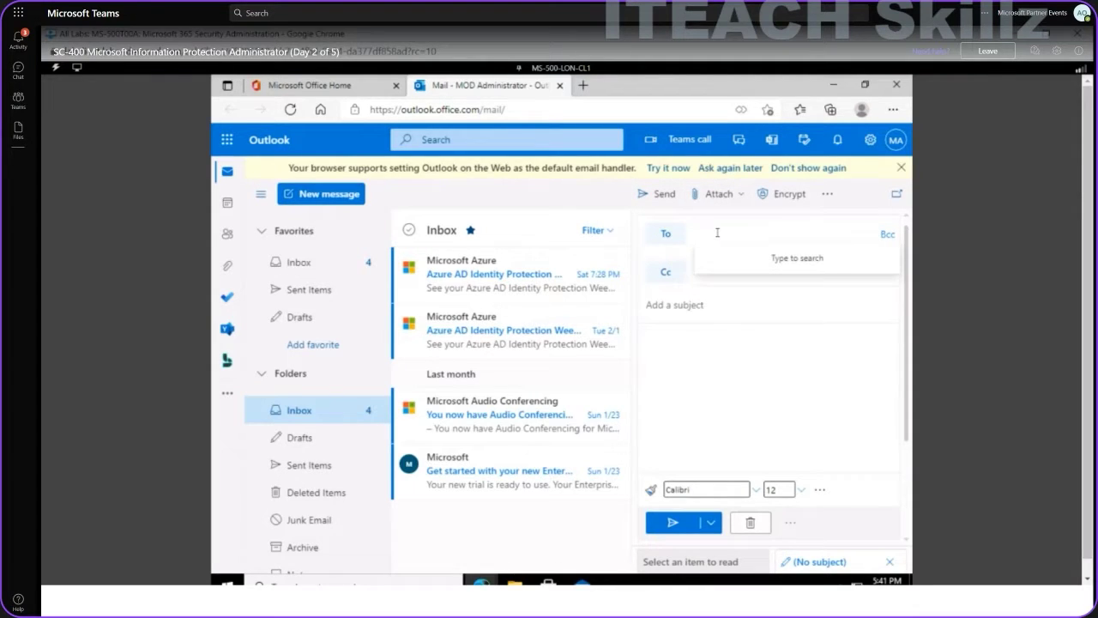
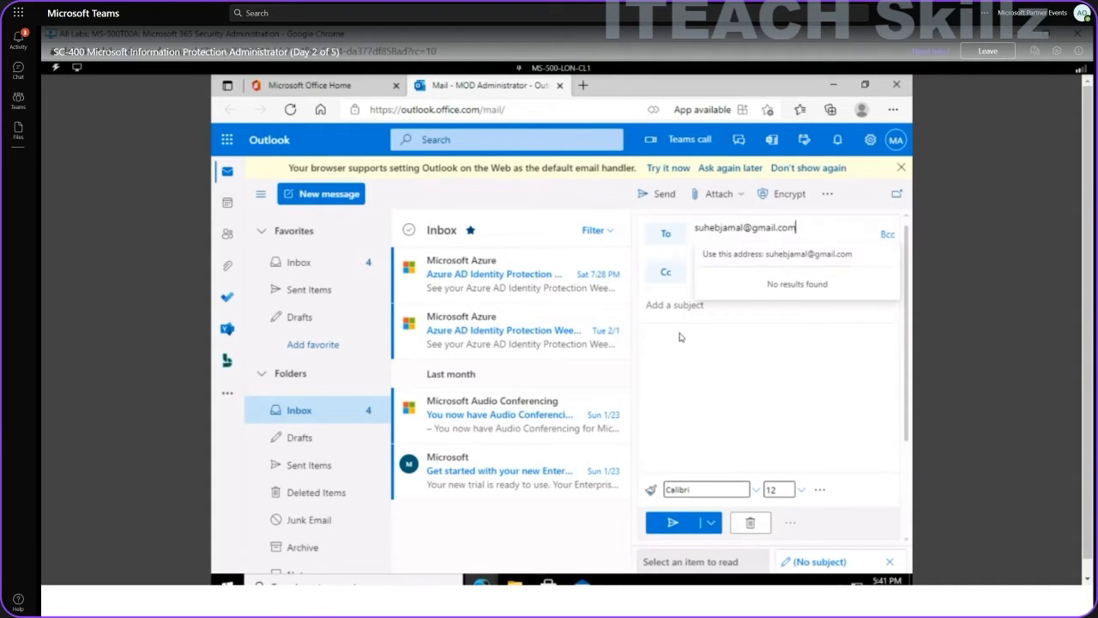
pyautogui.click(665, 305)
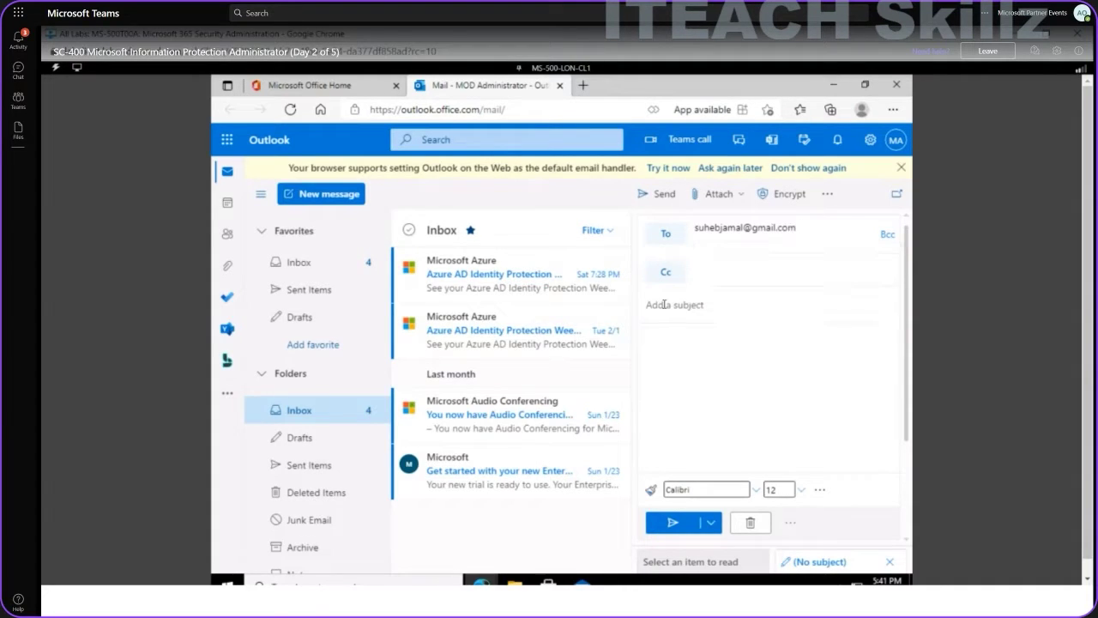
pyautogui.write('tes')
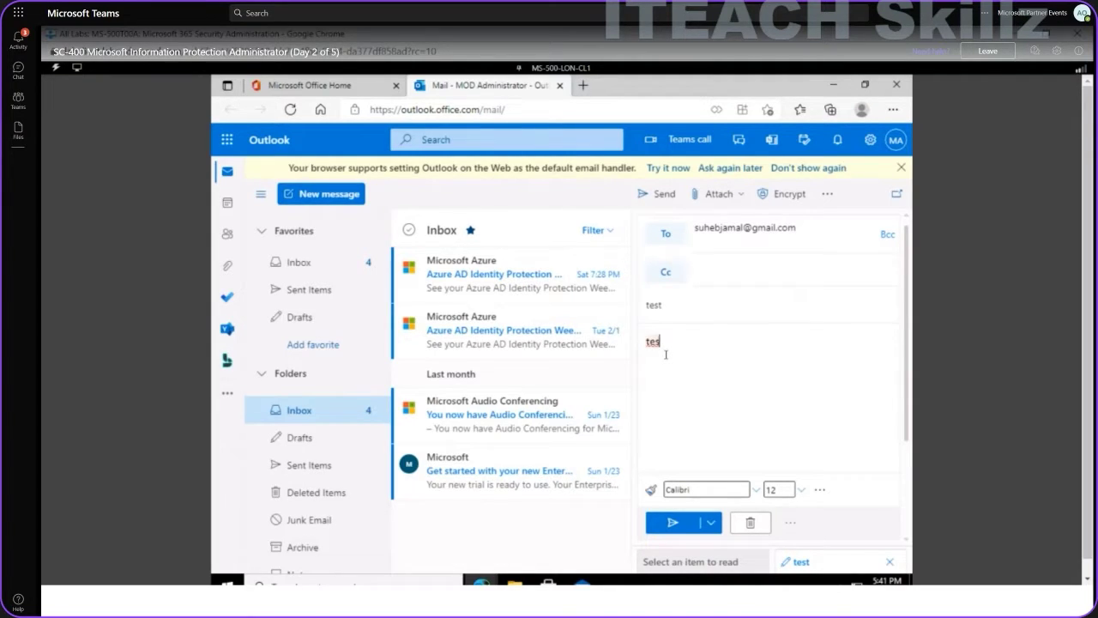
pyautogui.write('t encryption')
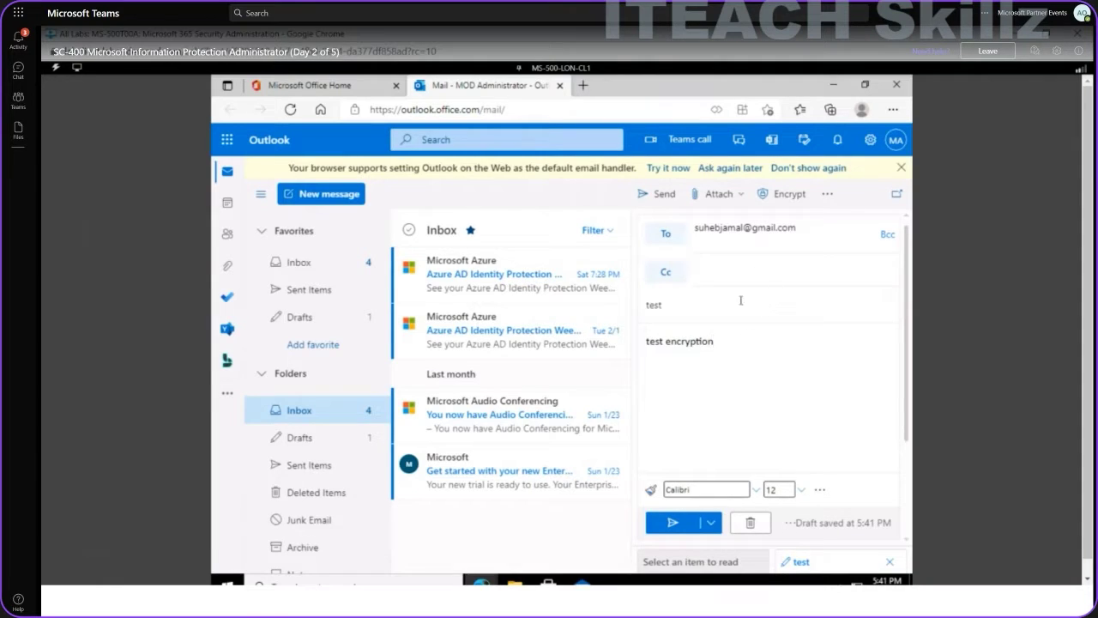
# Apply Encrypt to the 'test' draft and send it.
pyautogui.click(784, 205)
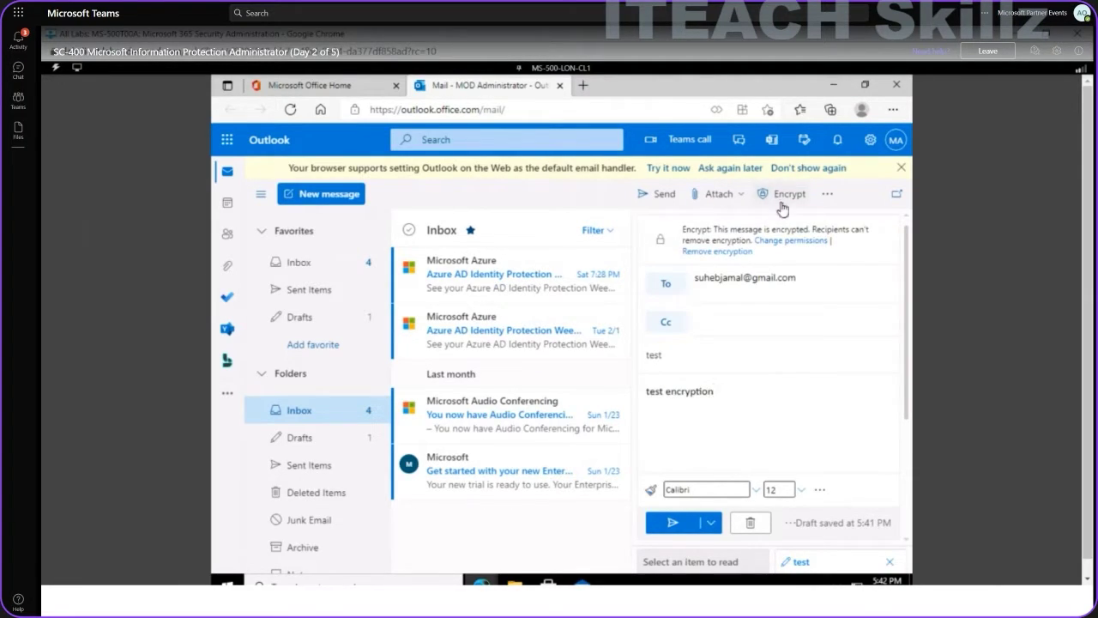
pyautogui.click(671, 524)
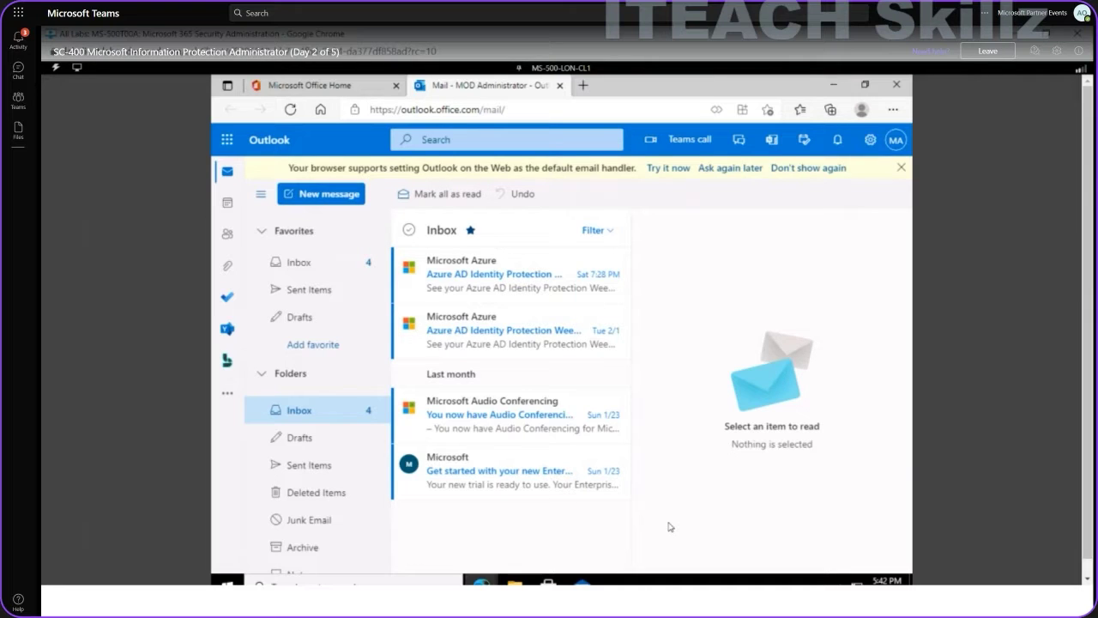
# Bring the lab browser window back and dismiss the VM Start menu.
pyautogui.press('super+d')
pyautogui.moveTo(733, 600)
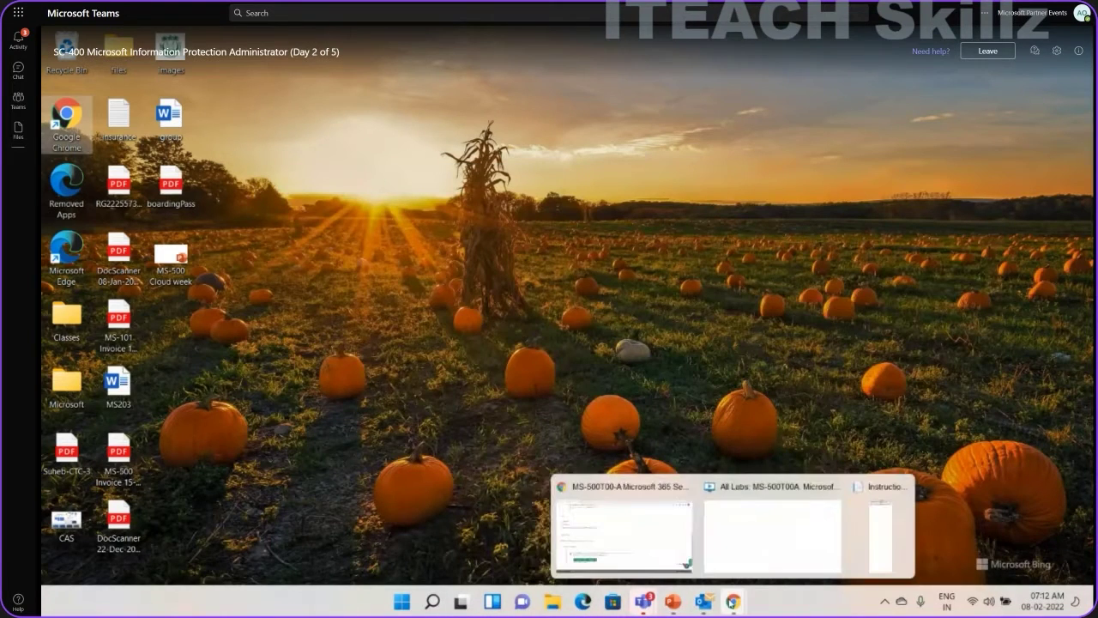
pyautogui.click(732, 549)
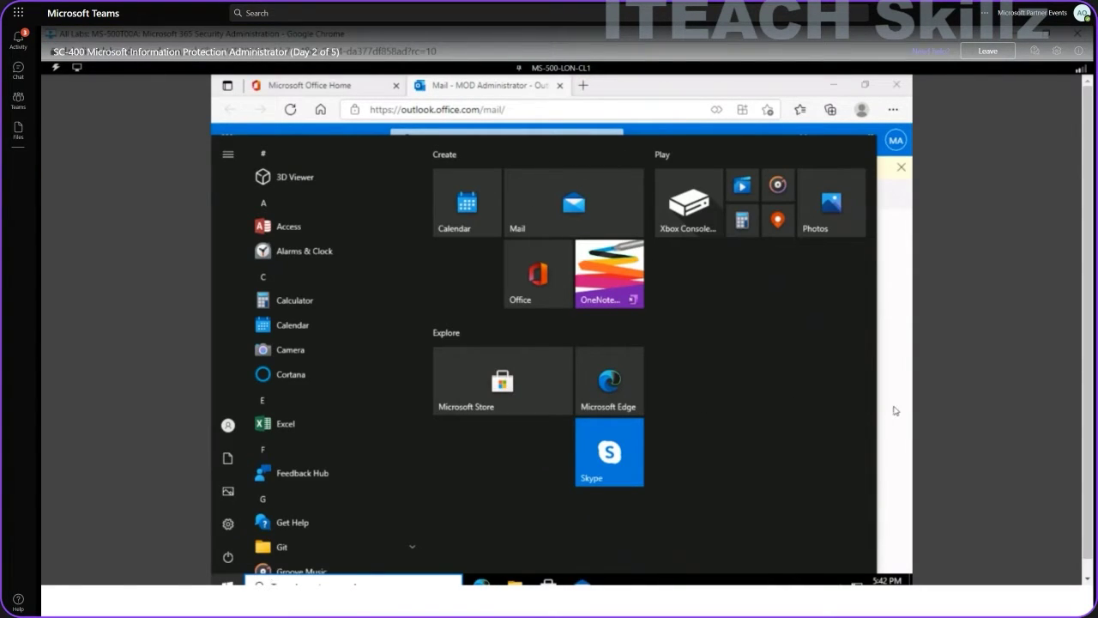
pyautogui.click(895, 411)
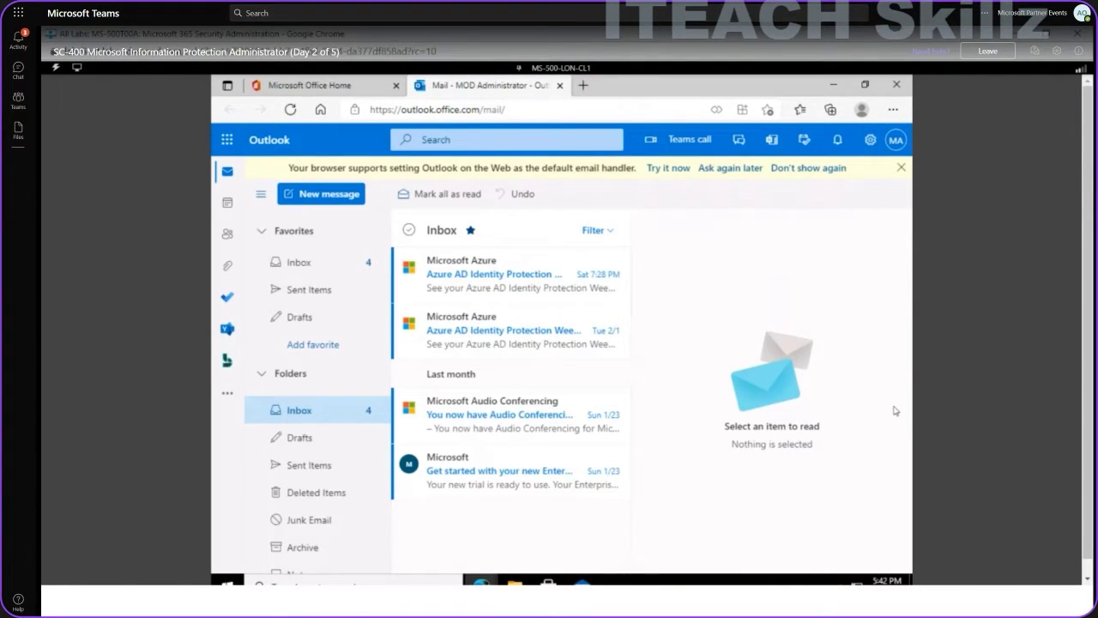
# Load gmail.com in a new Chrome tab.
pyautogui.hotkey('ctrl', 't')
pyautogui.write('gmail.com')
pyautogui.press('Return')
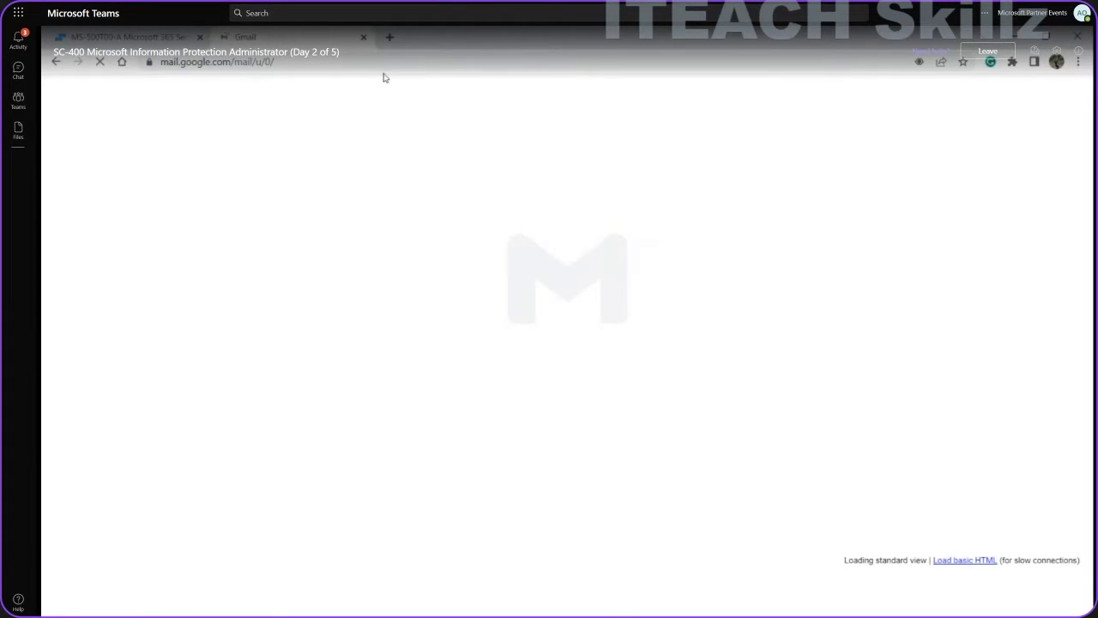
# Move the Gmail tab into its own window and open the protected 'test' email.
pyautogui.hotkey('ctrl', 't')
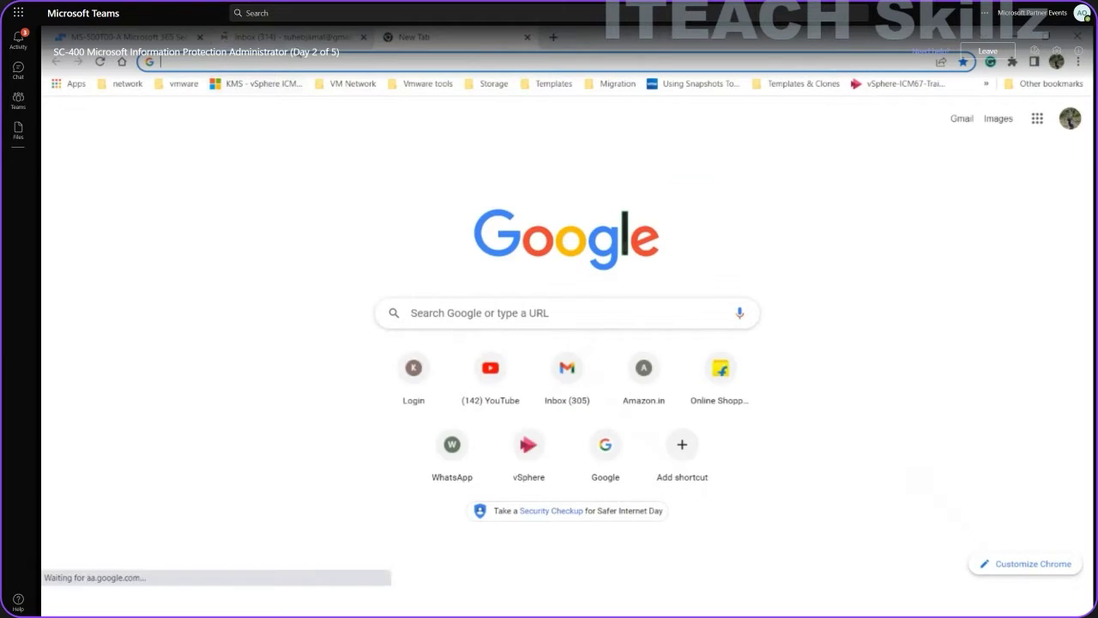
pyautogui.moveTo(283, 37); pyautogui.dragTo(369, 215)
pyautogui.click(504, 219)
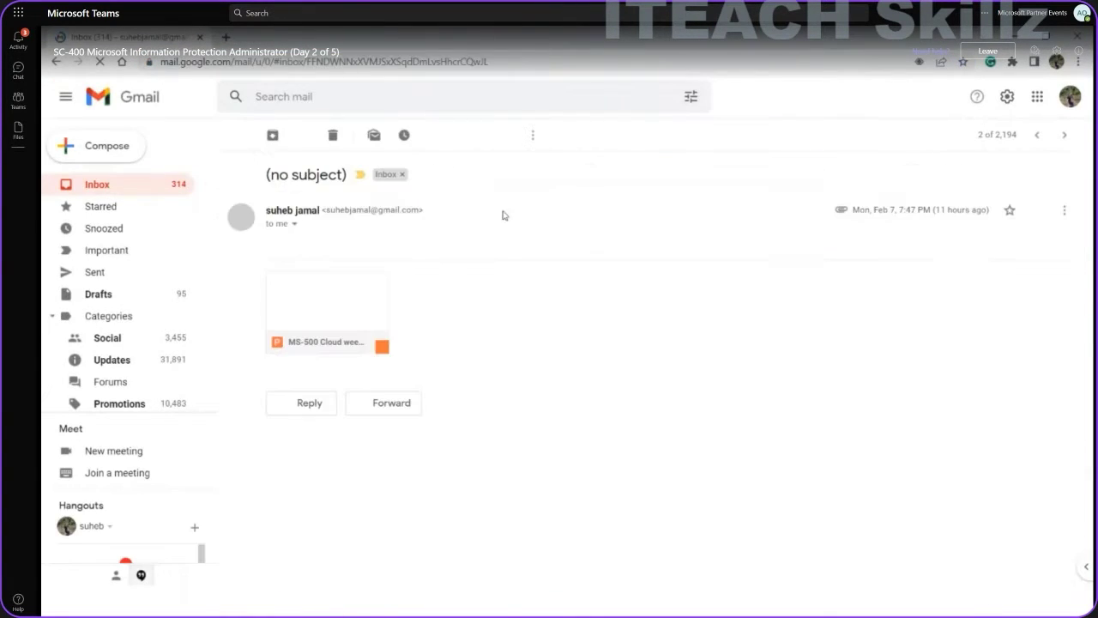
pyautogui.click(233, 135)
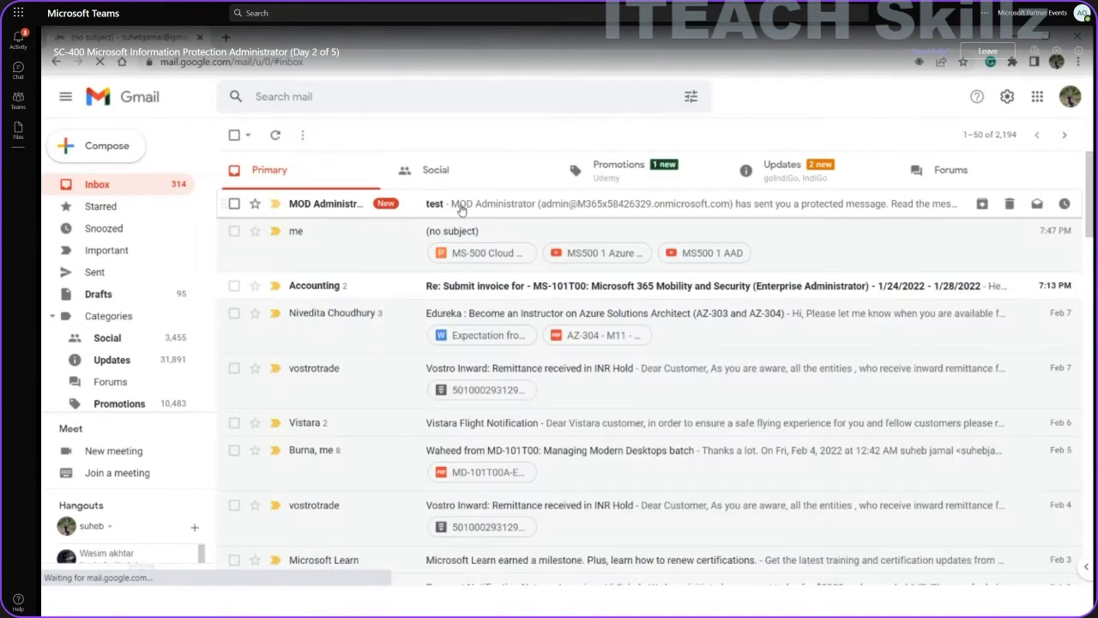
pyautogui.click(461, 207)
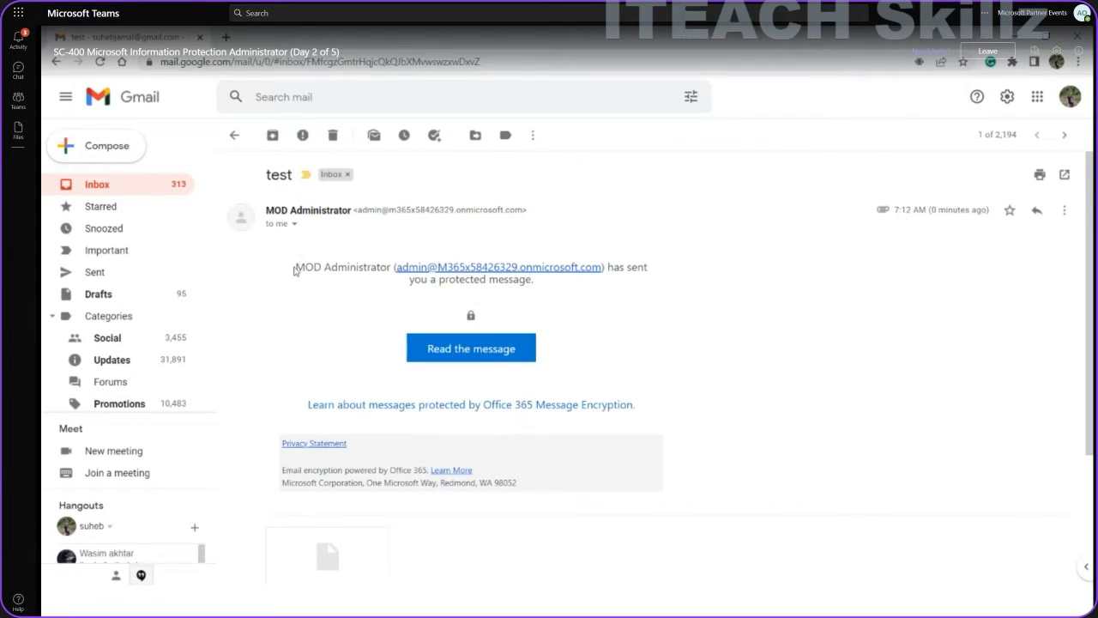
# Review the Office 365 Message Encryption notice in the received email.
pyautogui.moveTo(297, 268); pyautogui.dragTo(663, 415)
pyautogui.click(663, 415)
pyautogui.scroll(-2, 1088, 328)
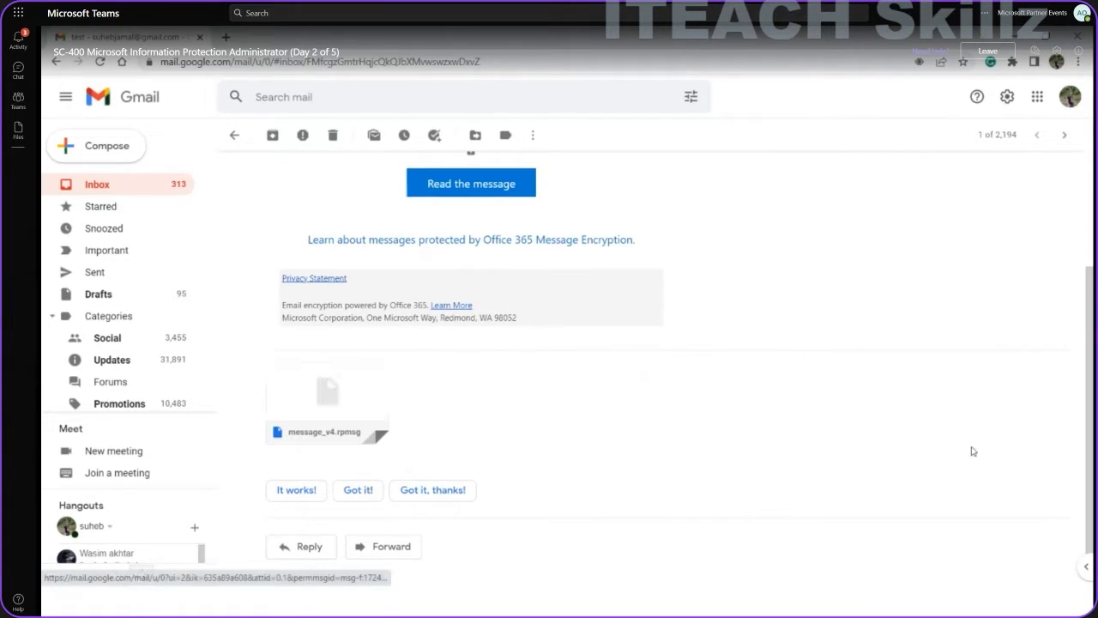
pyautogui.moveTo(1090, 429); pyautogui.dragTo(1083, 349)
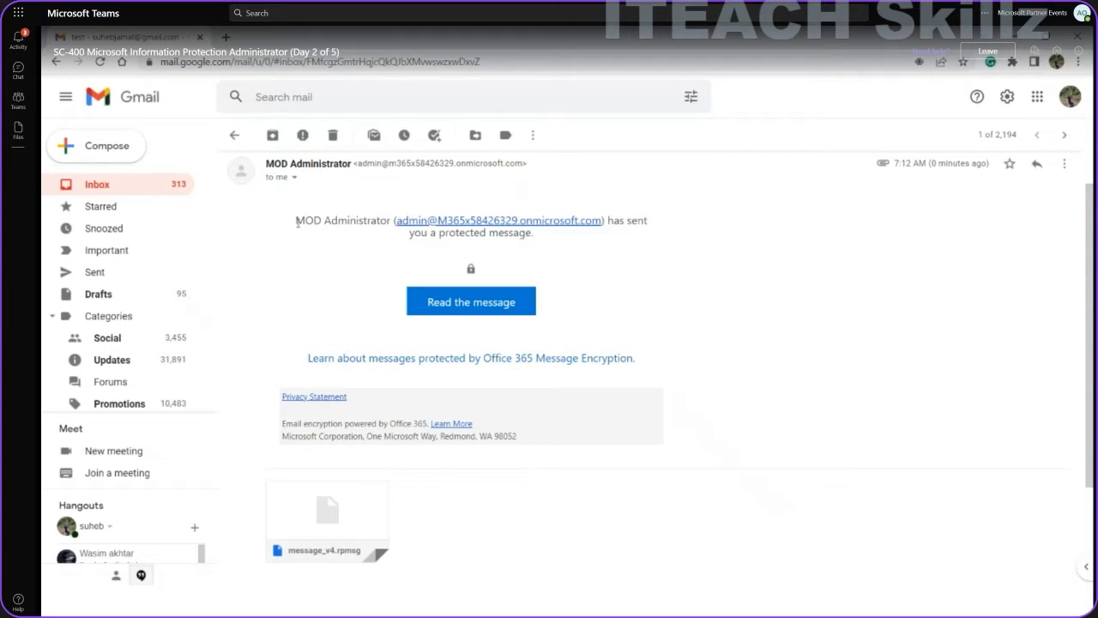
pyautogui.moveTo(296, 221); pyautogui.dragTo(552, 244)
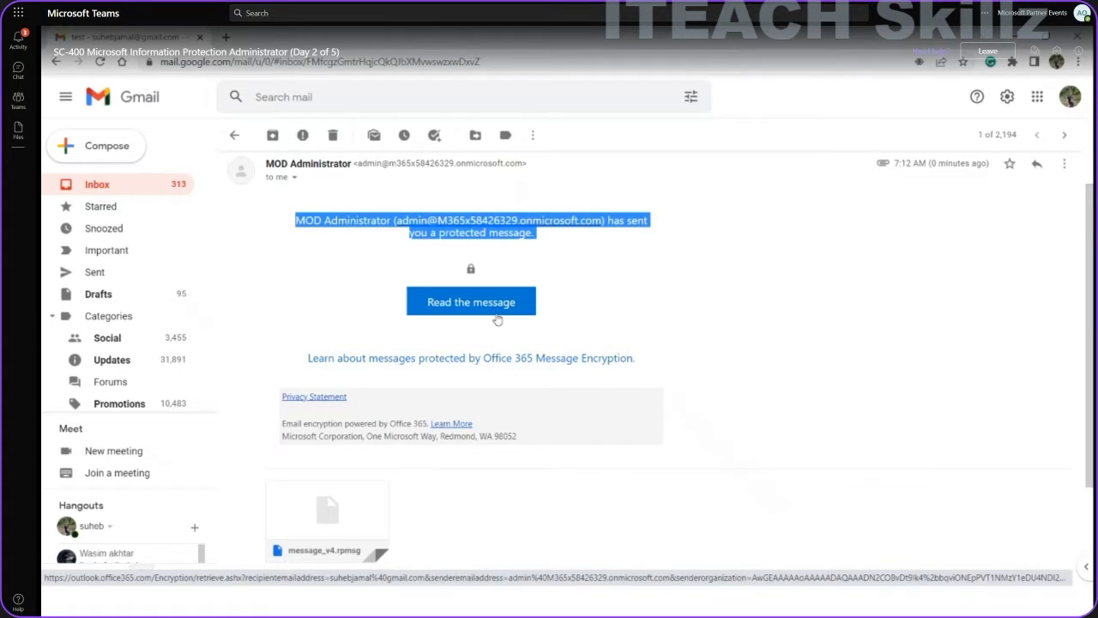
# Review the encryption info and footer text of the protected email.
pyautogui.click(360, 321)
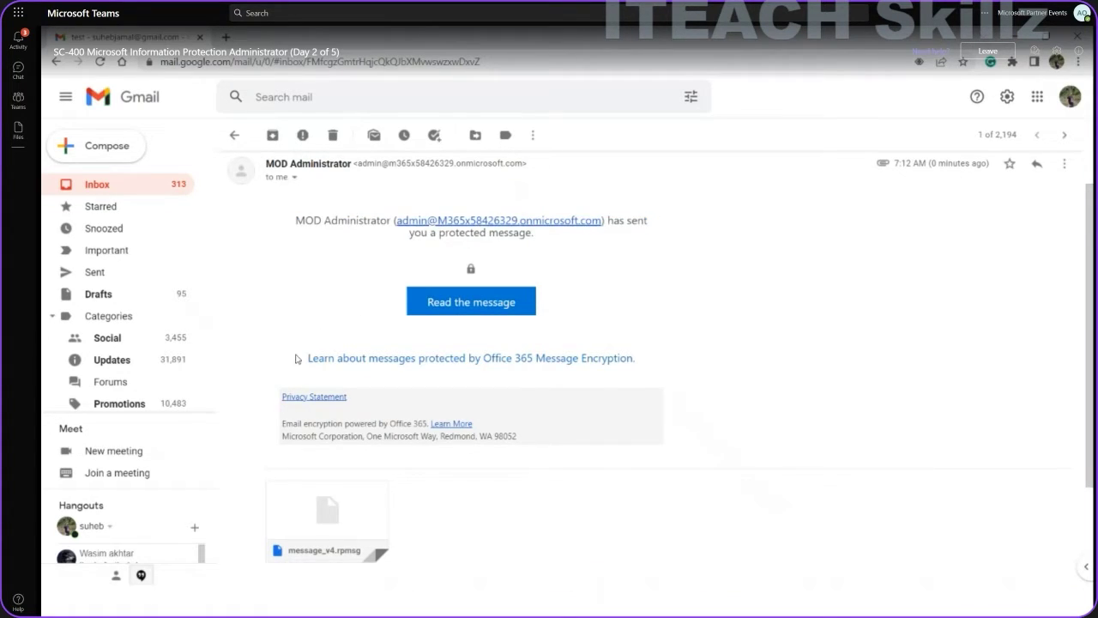
pyautogui.moveTo(295, 358); pyautogui.dragTo(532, 441)
pyautogui.click(610, 441)
# Follow 'Read the message' to the Encrypted Message sign-in page, dismissing chat notifications.
pyautogui.click(507, 306)
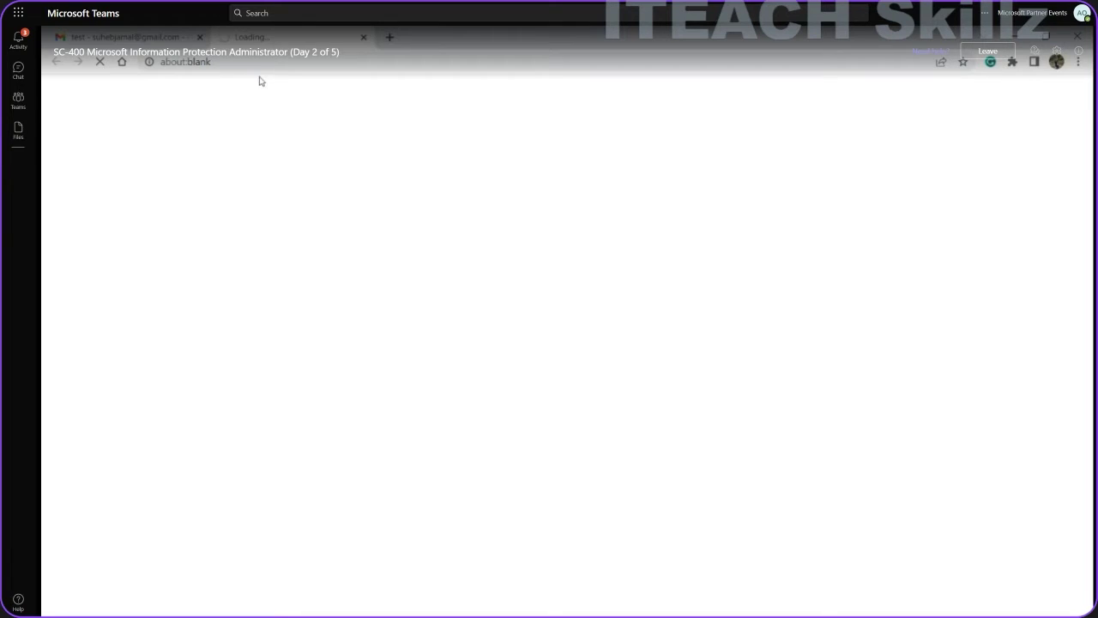
pyautogui.click(185, 63)
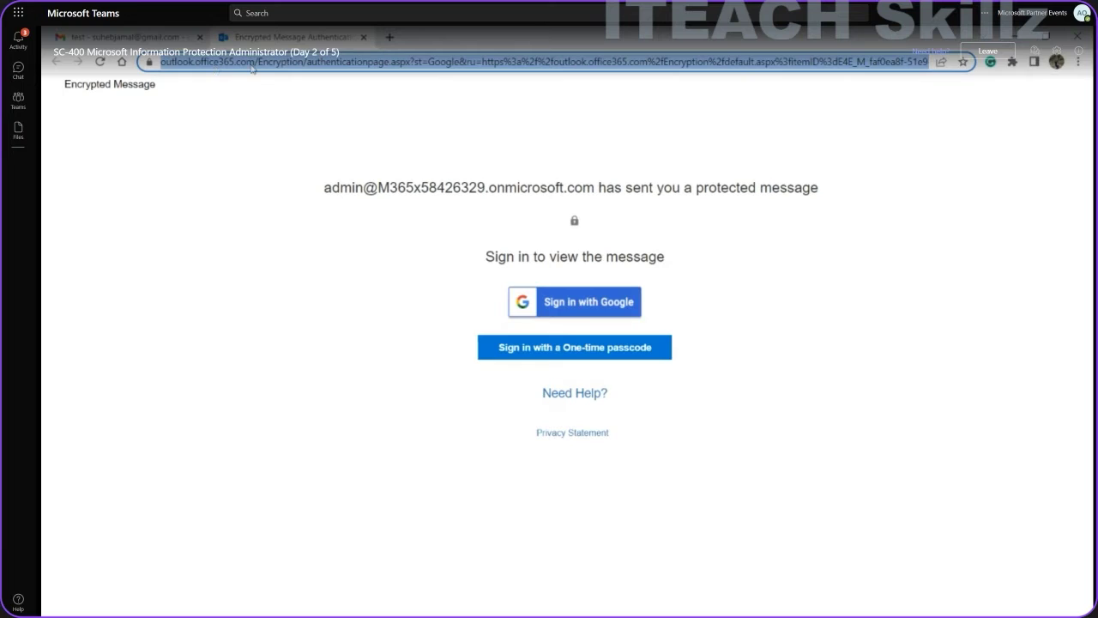
pyautogui.click(271, 86)
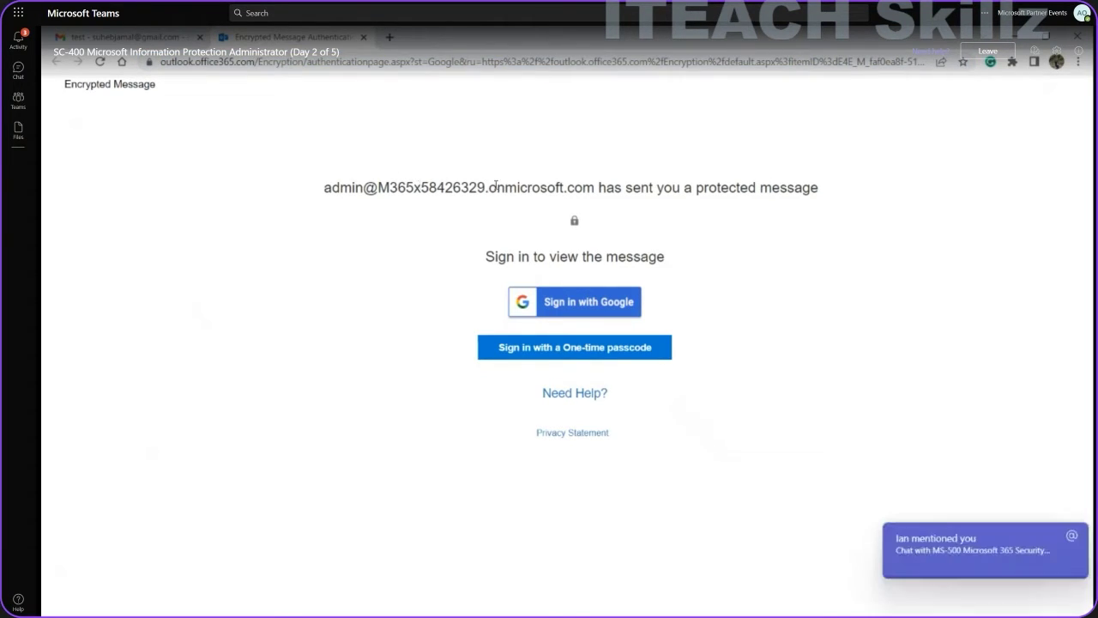
pyautogui.click(1073, 536)
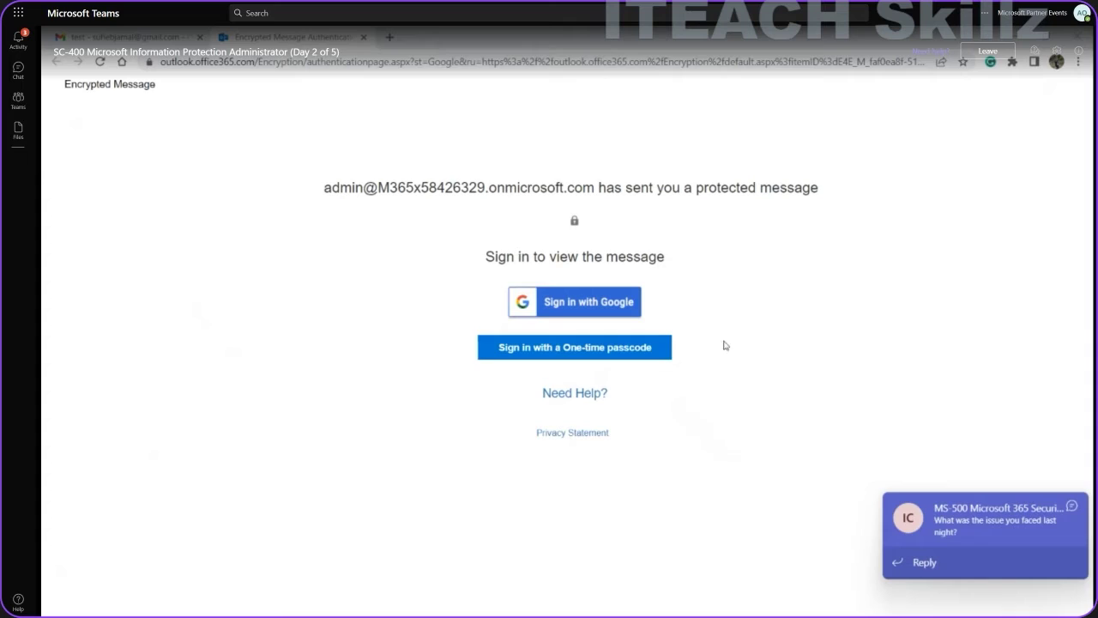
pyautogui.click(1072, 506)
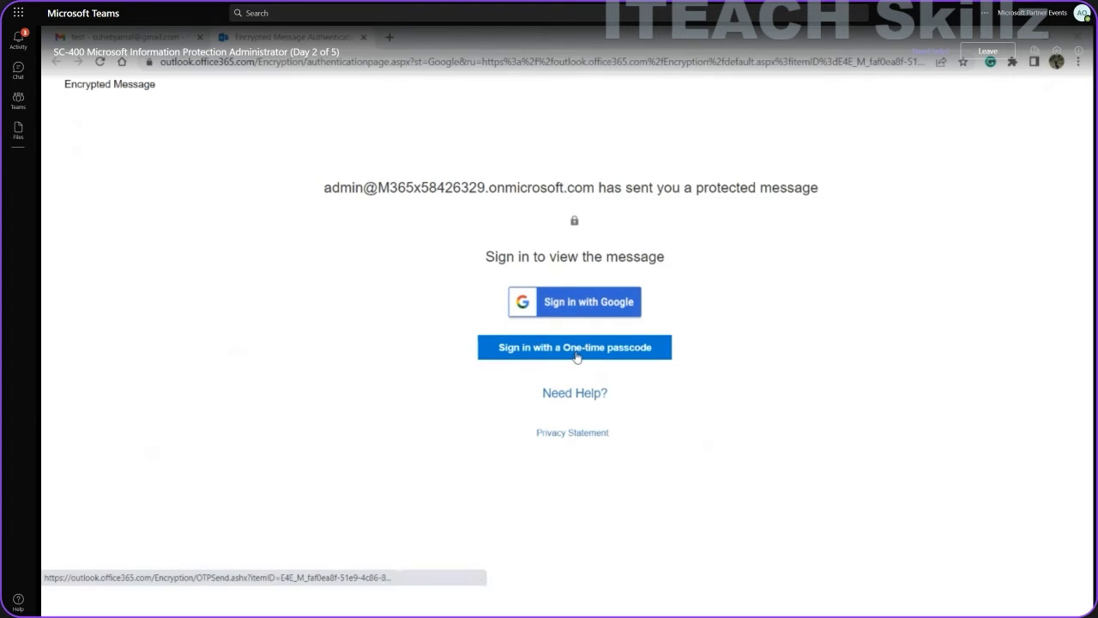
# Request a one-time passcode by email, then return to the Gmail tab.
pyautogui.click(576, 357)
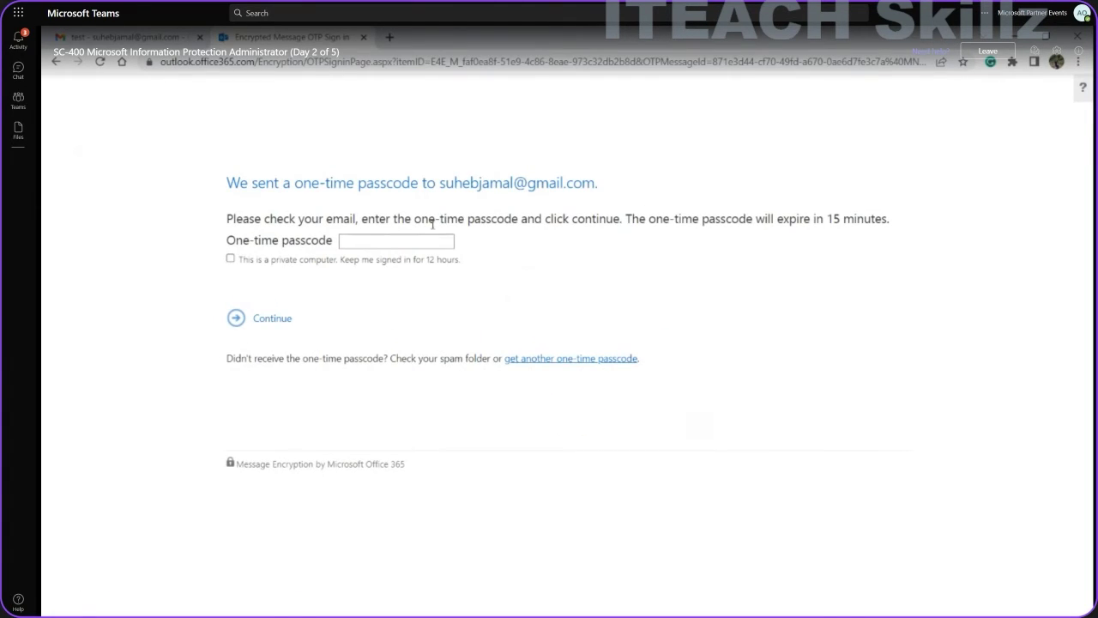
pyautogui.click(415, 242)
pyautogui.click(552, 280)
pyautogui.click(152, 41)
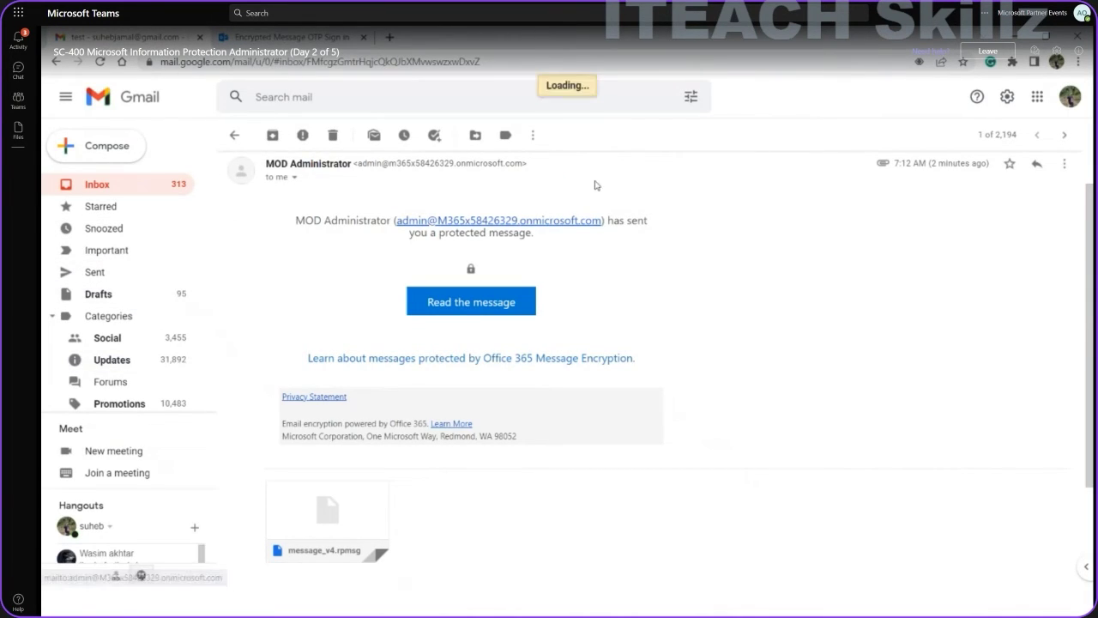
# Copy the passcode from its Gmail email into the One-time passcode box and continue.
pyautogui.click(572, 166)
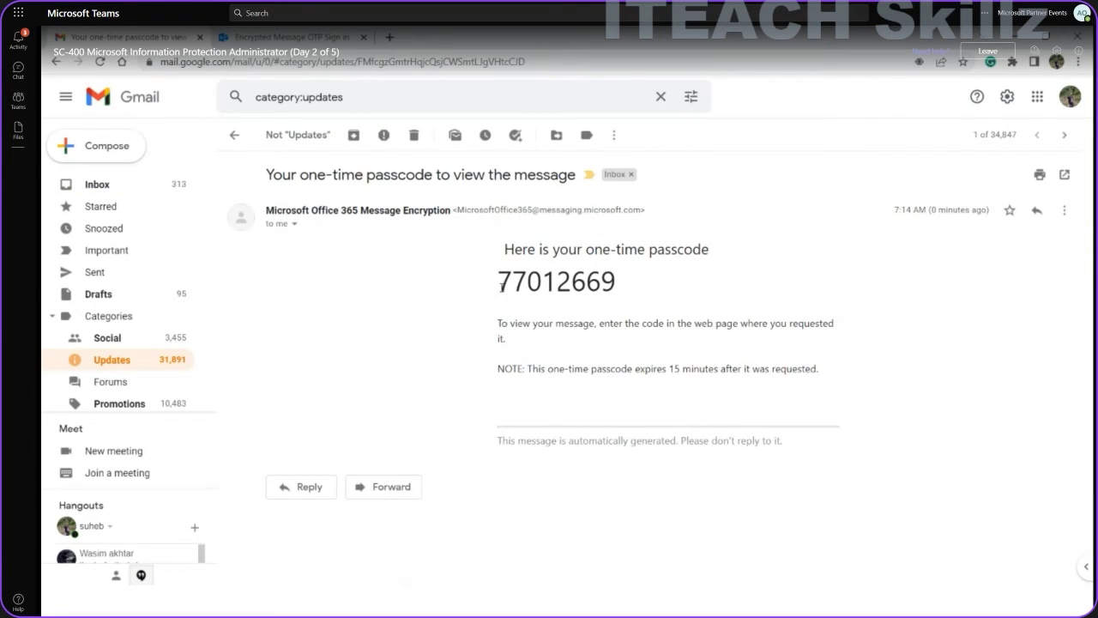
pyautogui.moveTo(500, 287); pyautogui.dragTo(618, 297)
pyautogui.hotkey('ctrl', 'c')
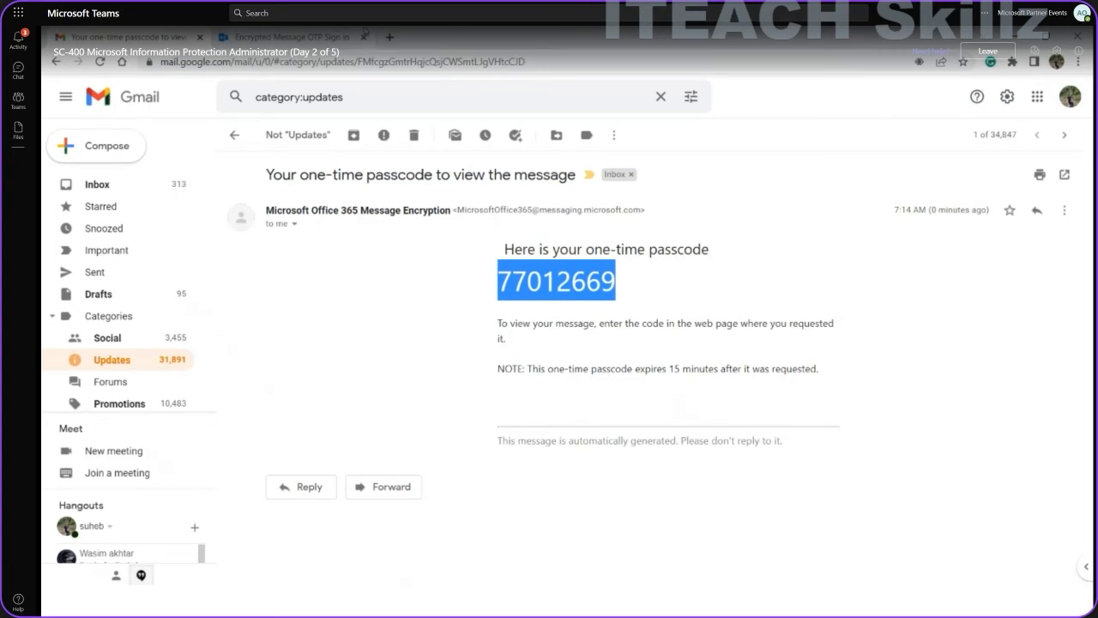
pyautogui.click(332, 37)
pyautogui.click(348, 238)
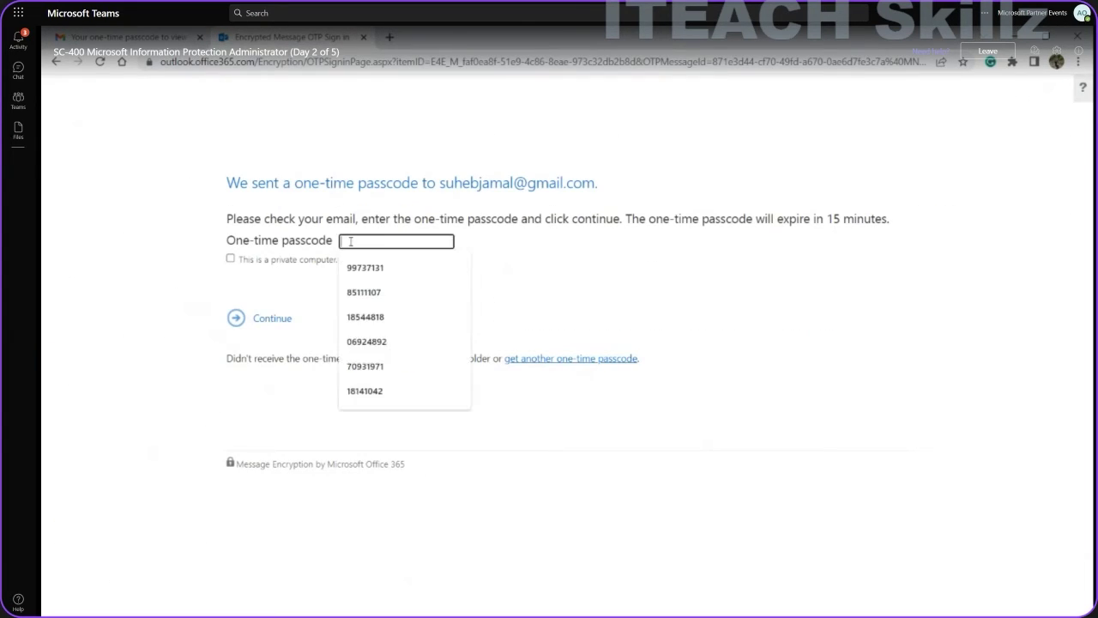
pyautogui.hotkey('ctrl', 'v')
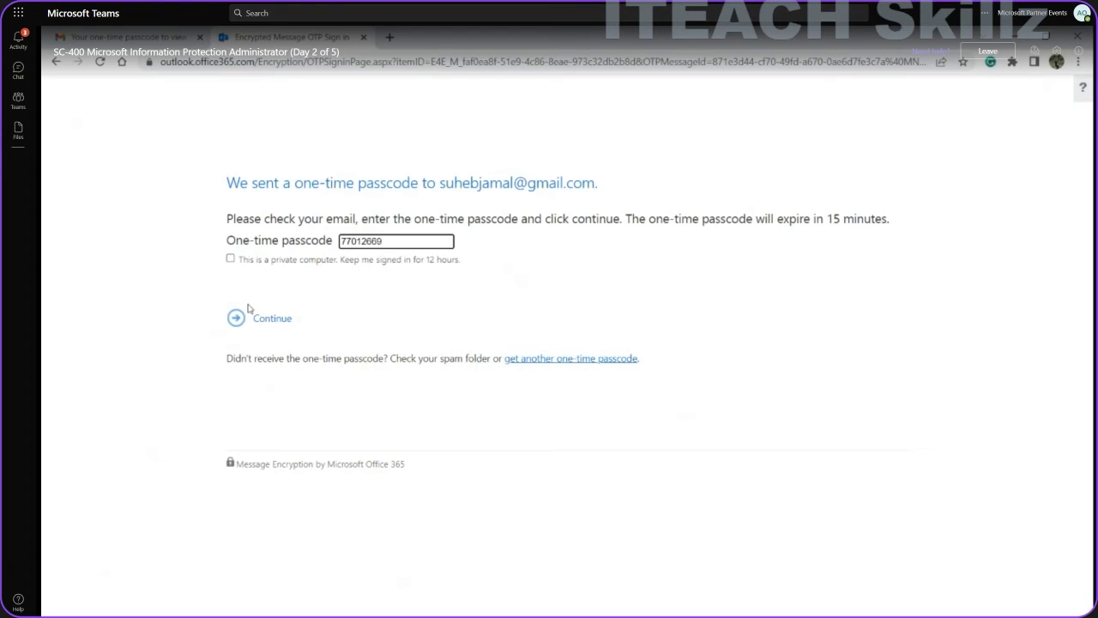
pyautogui.click(240, 319)
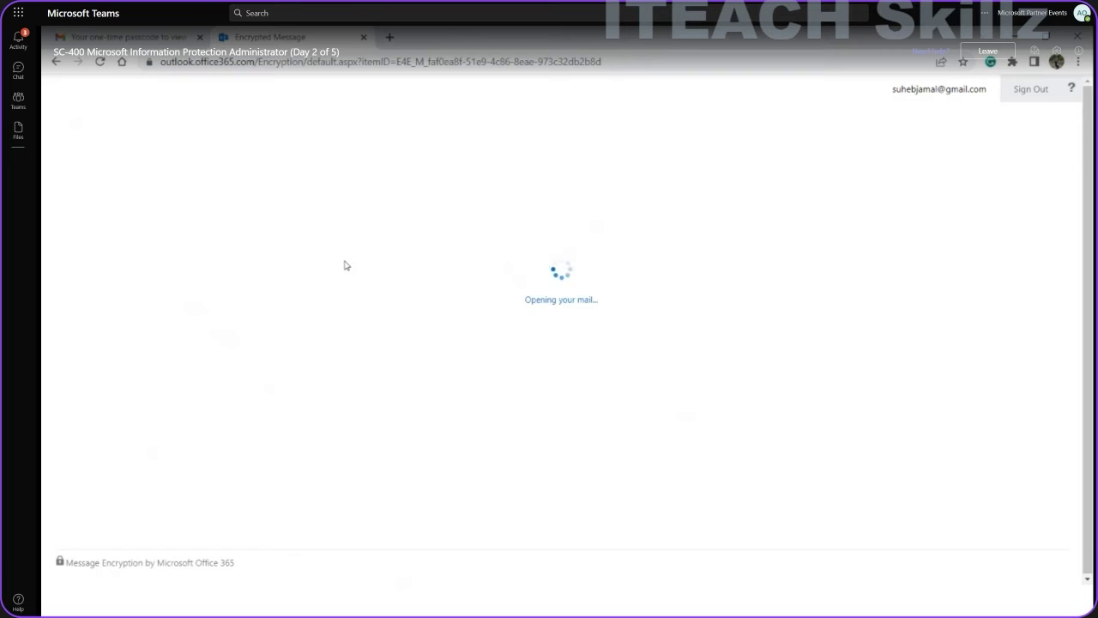
# Read the decrypted 'test' message showing body 'test encryption' and its encryption notice in the portal.
pyautogui.click(296, 62)
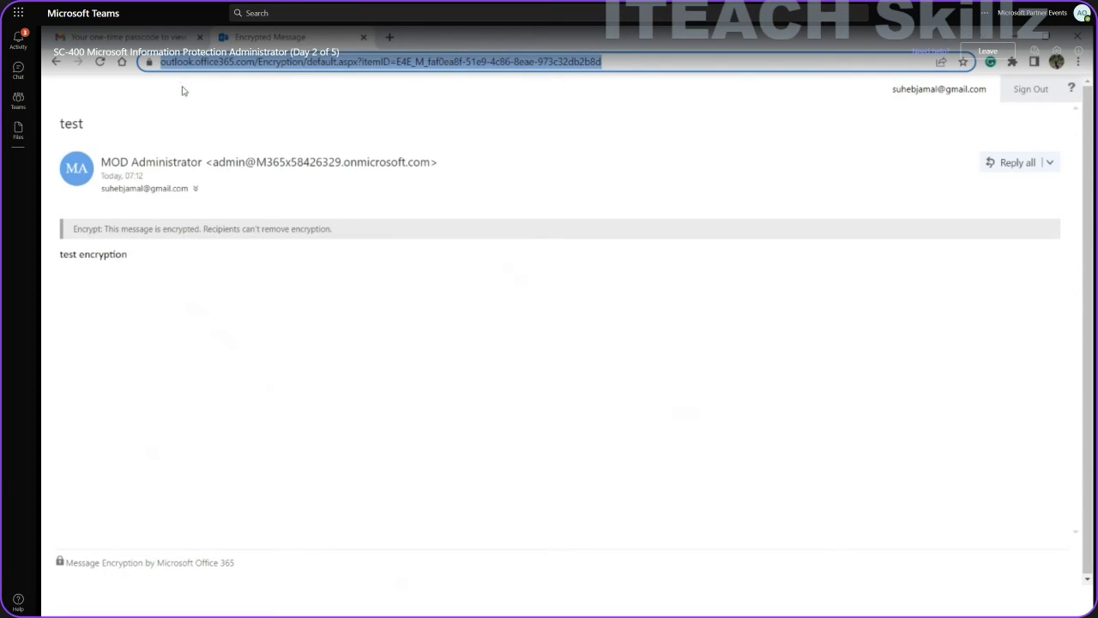
pyautogui.click(90, 256)
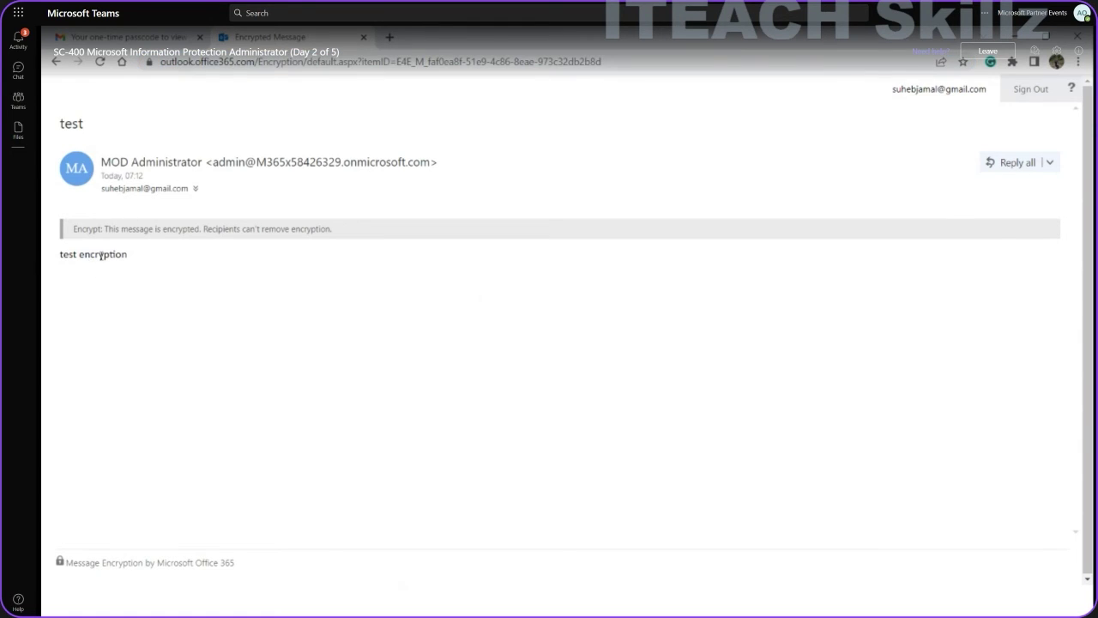
pyautogui.moveTo(103, 255); pyautogui.dragTo(139, 260)
pyautogui.click(98, 255)
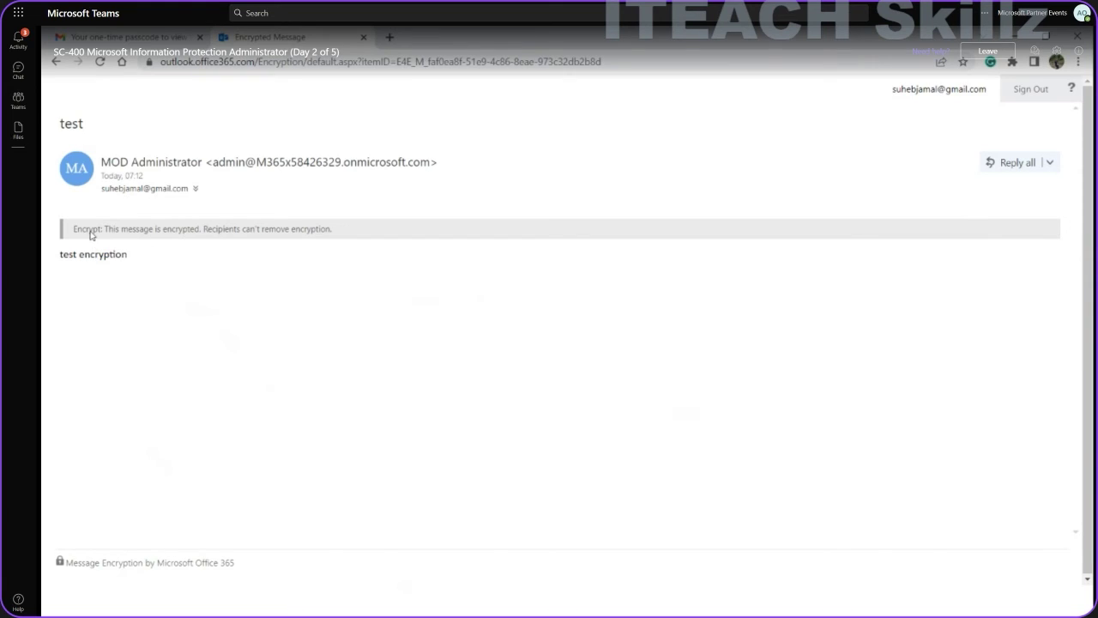